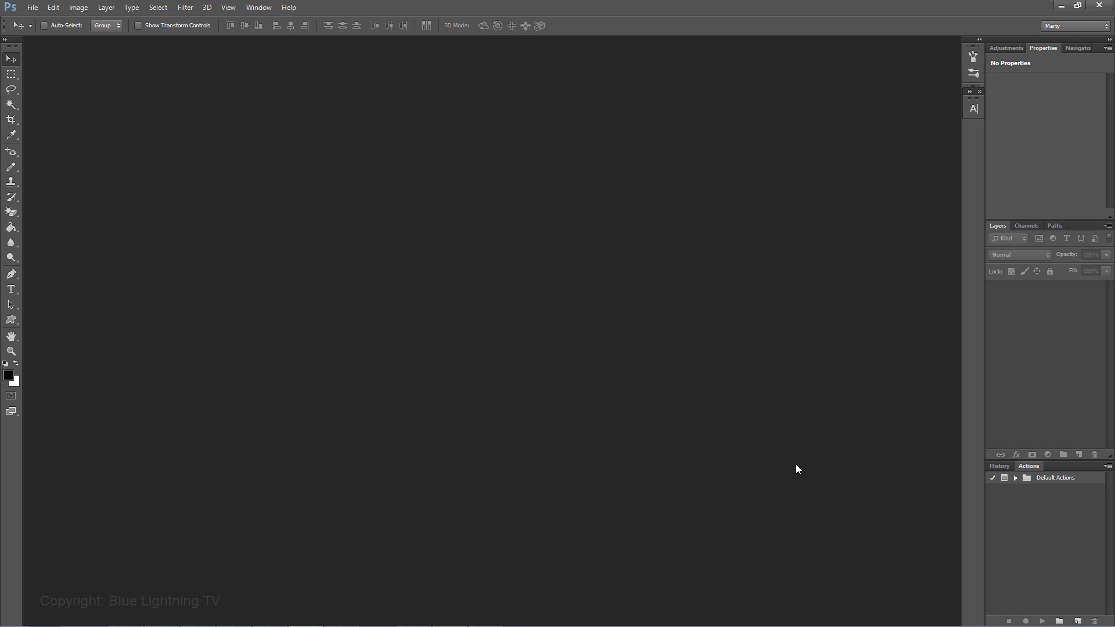
# Step: Start a new document sized 1550 × 940 pixels at 150 pixels/inch
pyautogui.hotkey('ctrl', 'n')
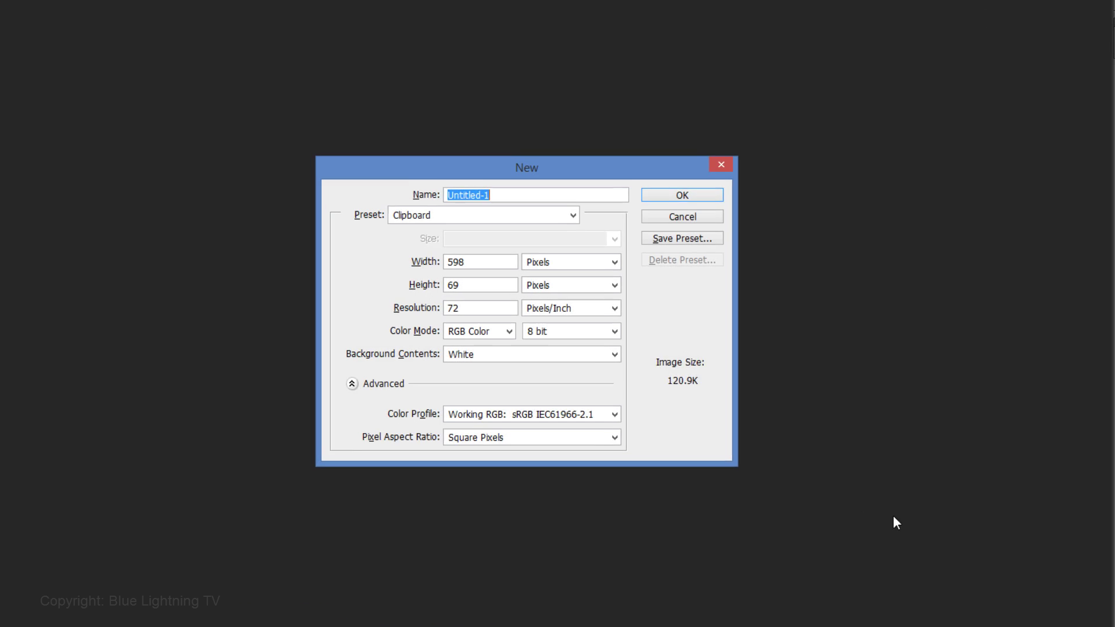
pyautogui.doubleClick(430, 231)
pyautogui.write('1550')
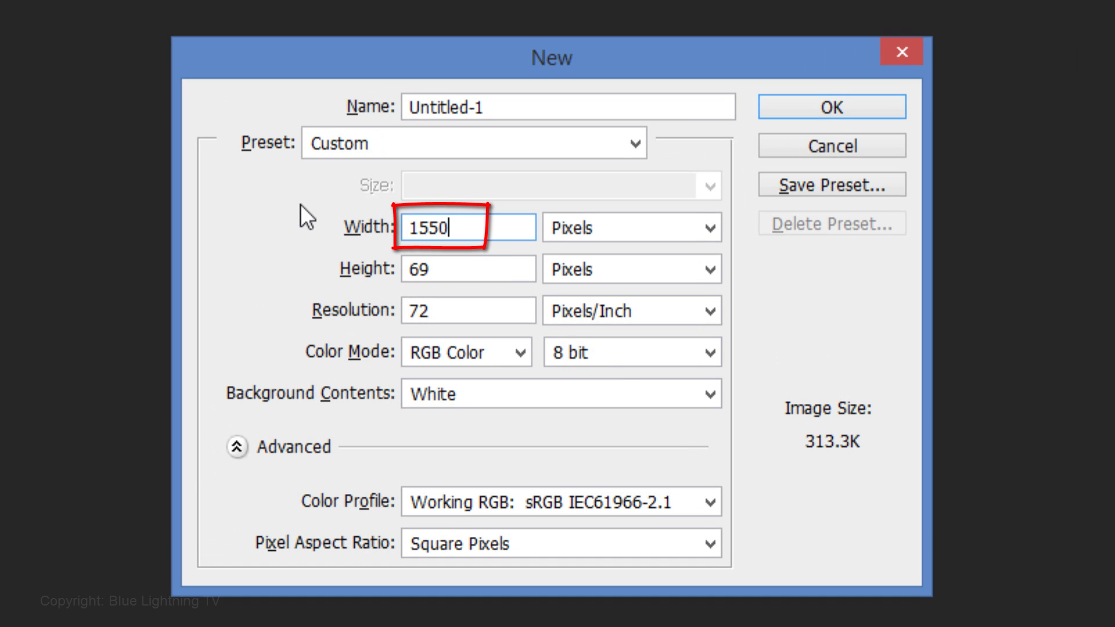
pyautogui.doubleClick(450, 274)
pyautogui.write('940')
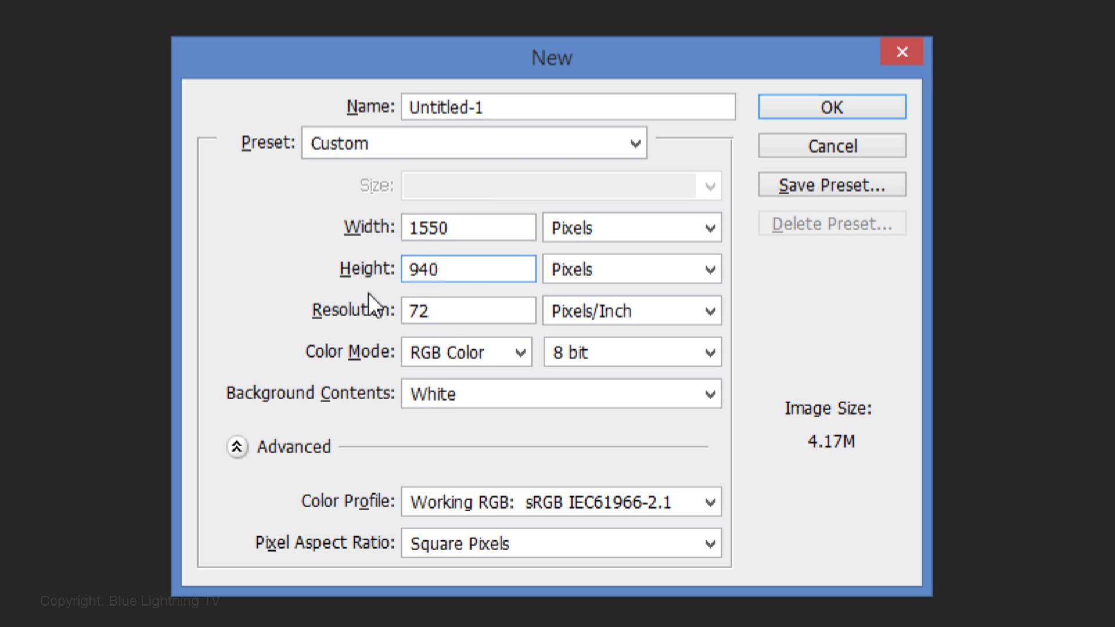
pyautogui.press('Tab')
pyautogui.write('150')
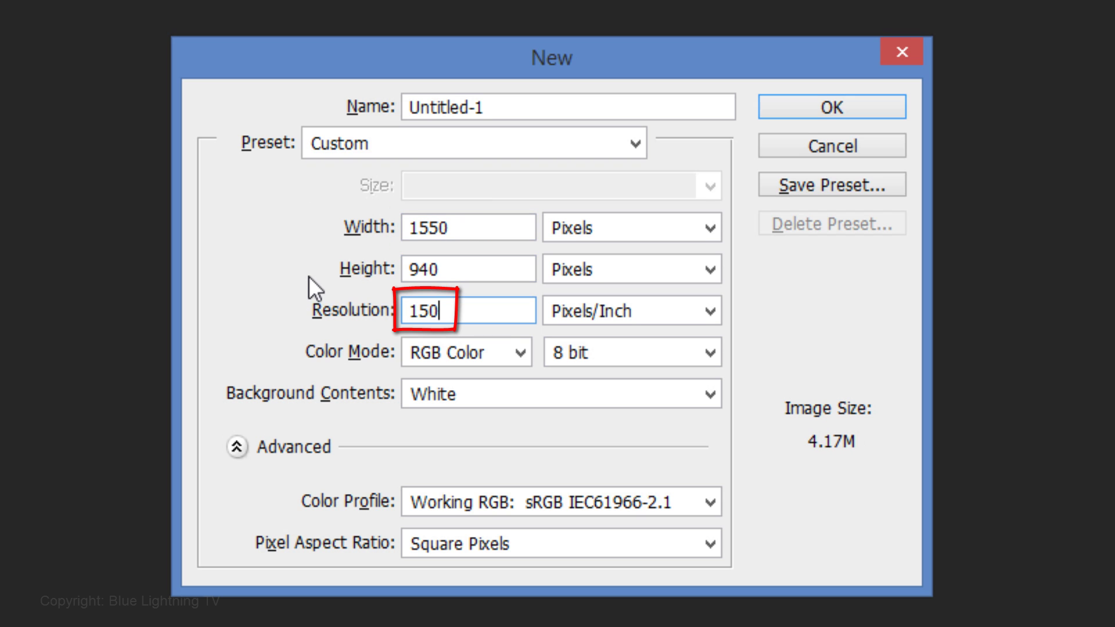
pyautogui.click(811, 107)
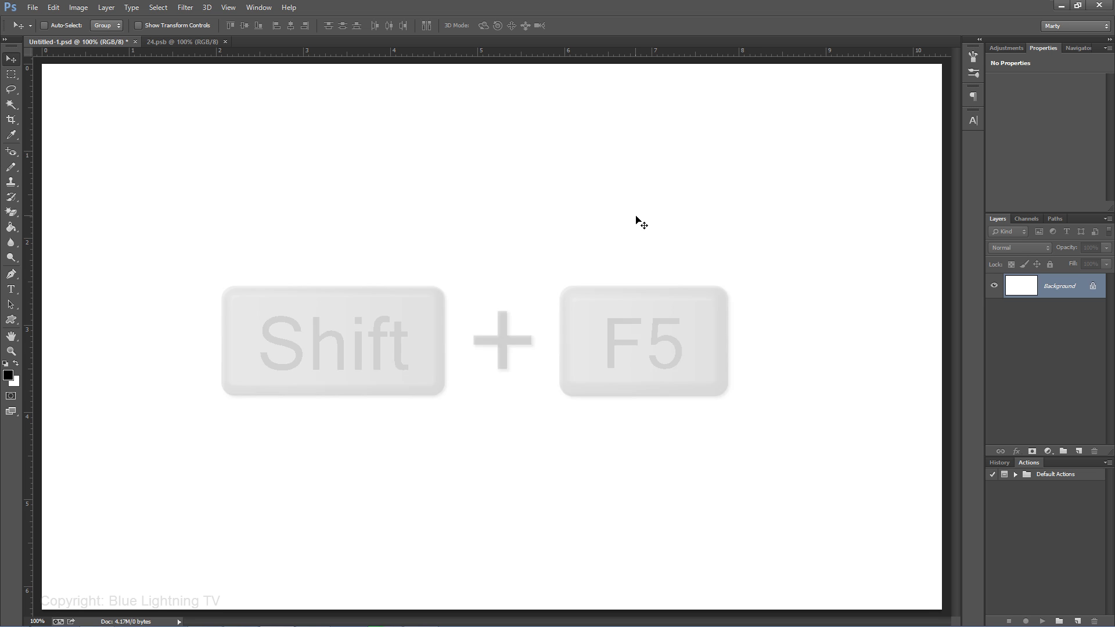
# Step: Fill the canvas with black
pyautogui.hotkey('shift', 'F5')
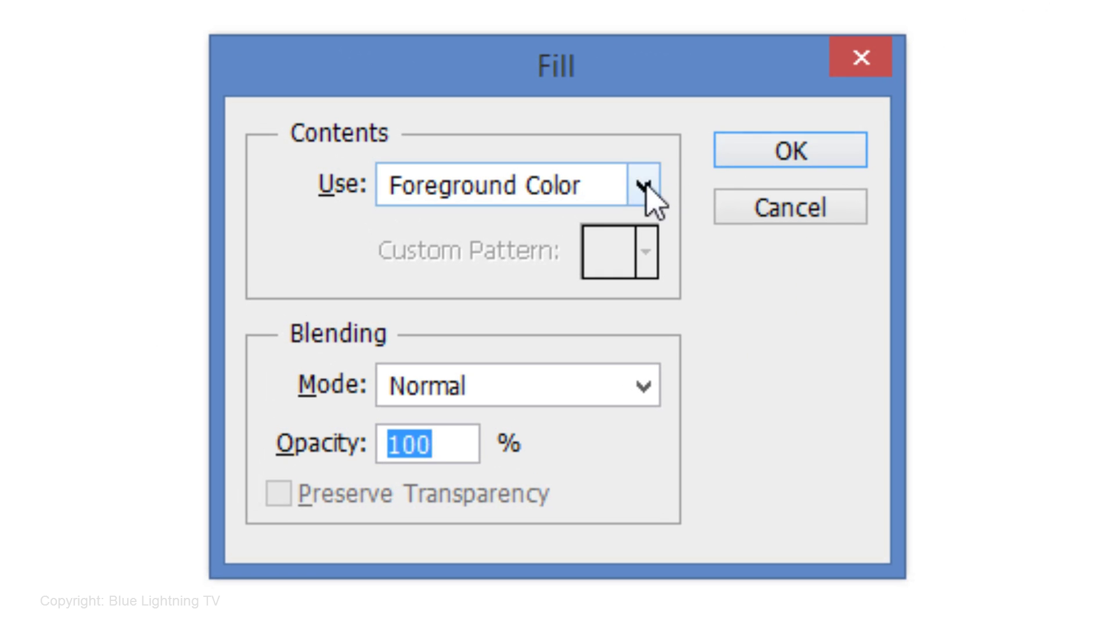
pyautogui.click(643, 186)
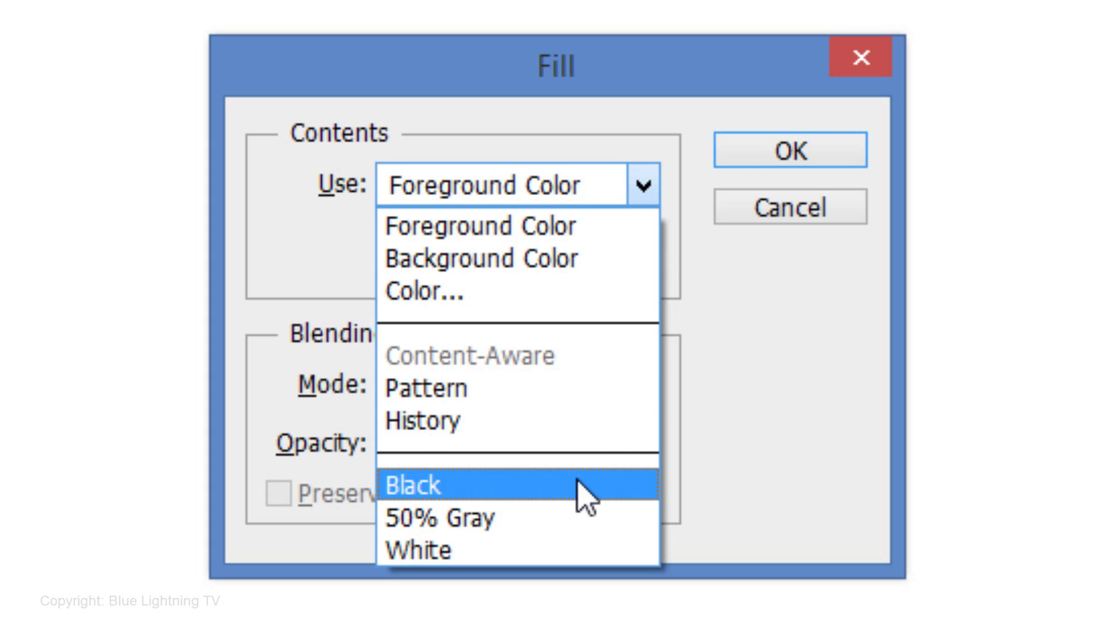
pyautogui.click(577, 484)
pyautogui.click(756, 153)
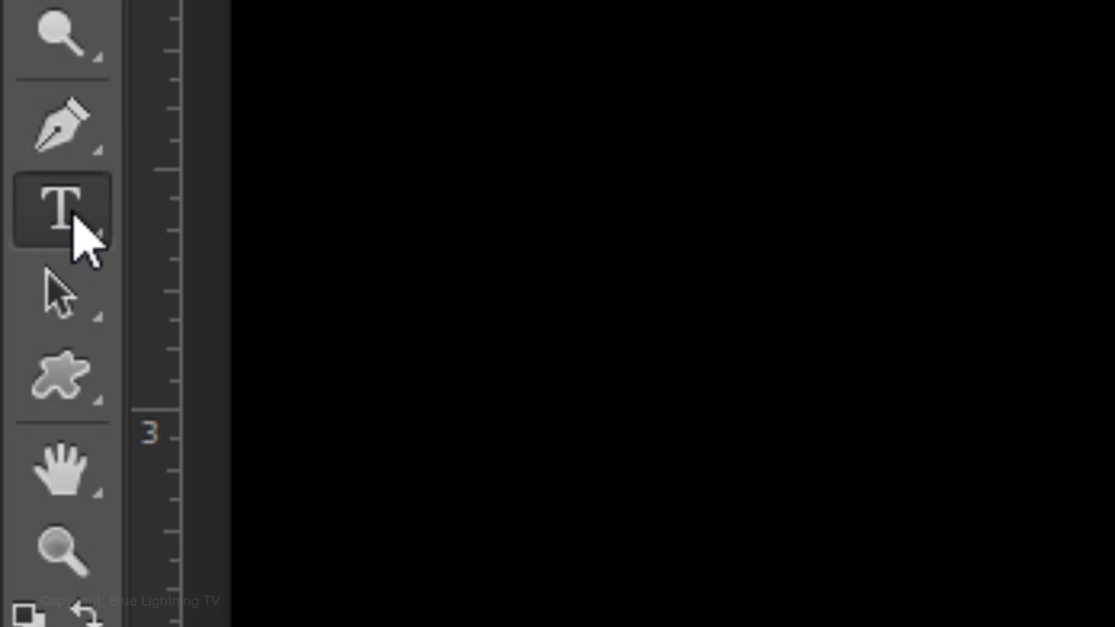
# Step: Type a white '2' in Bebas Neue at 300 pt on the canvas
pyautogui.rightClick(73, 216)
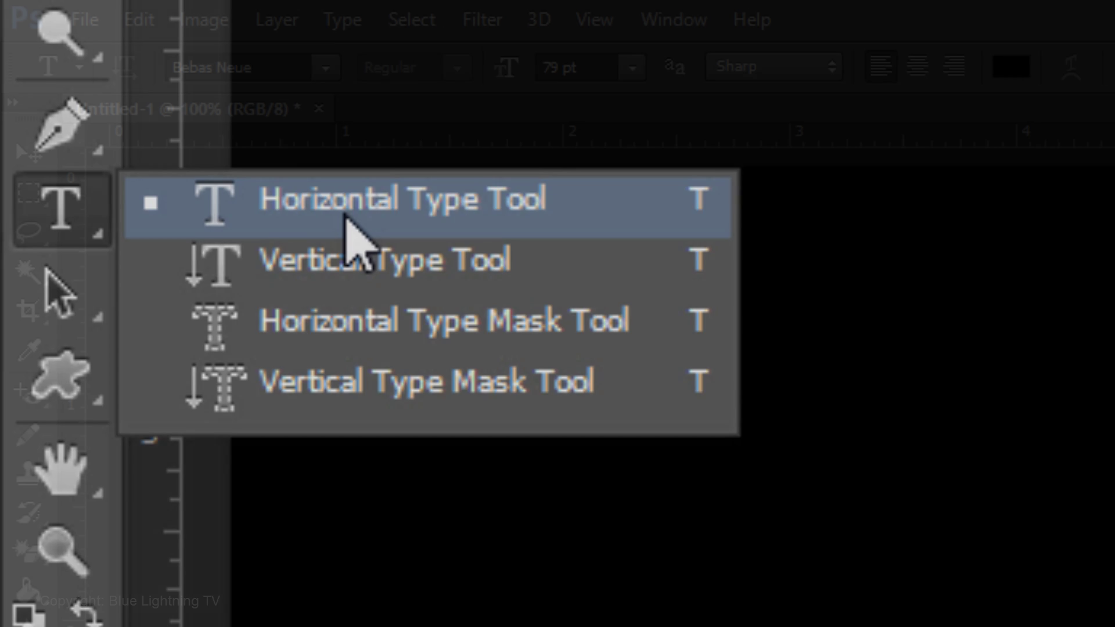
pyautogui.click(348, 209)
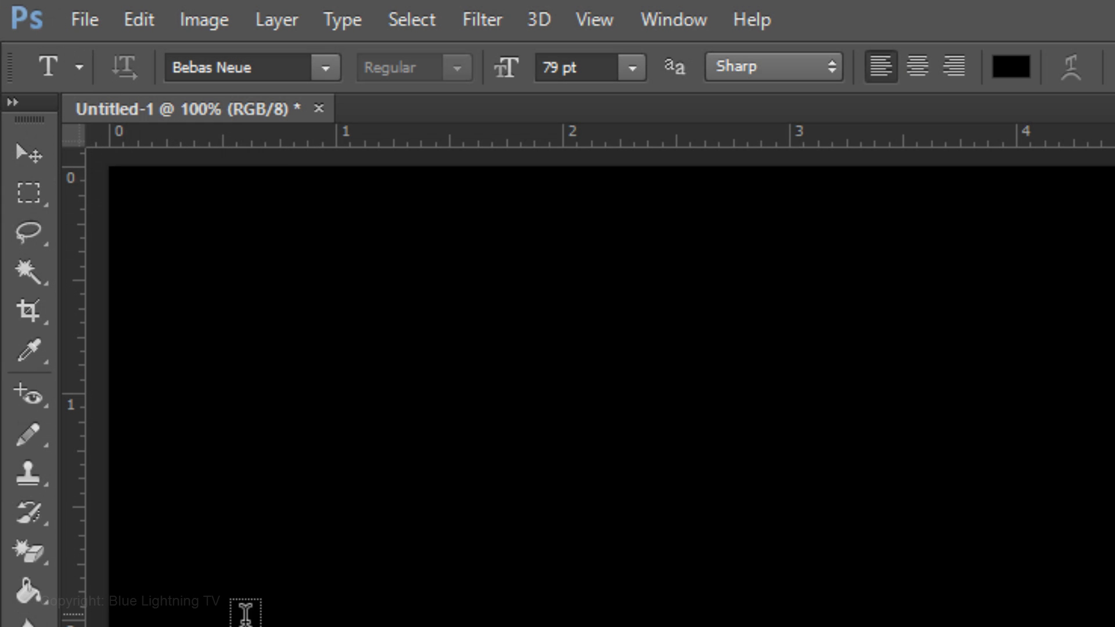
pyautogui.click(326, 68)
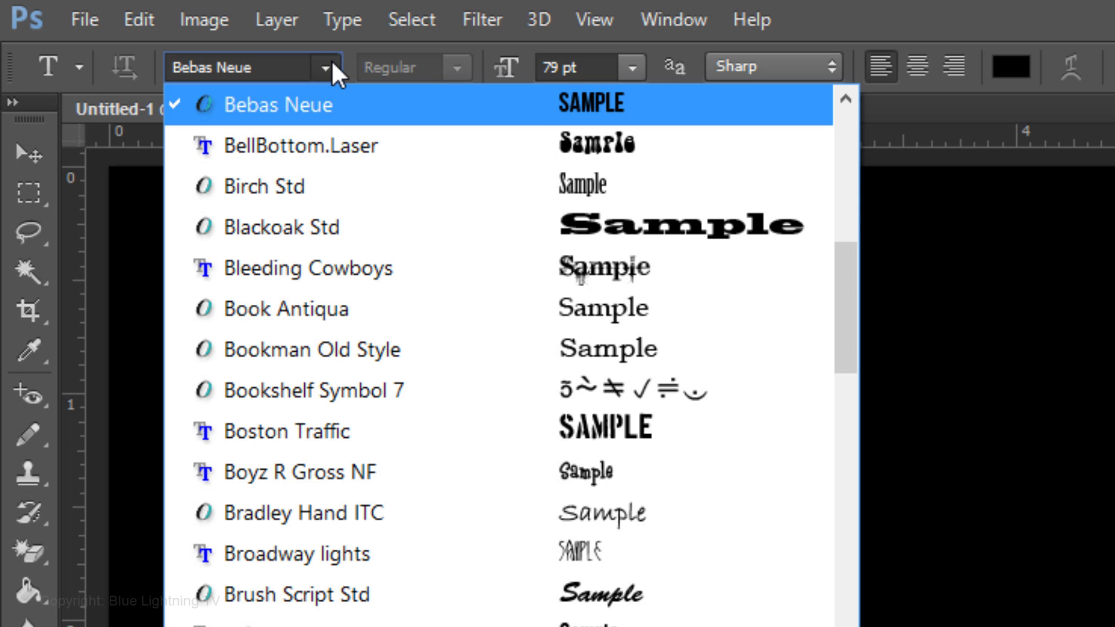
pyautogui.click(331, 60)
pyautogui.click(572, 68)
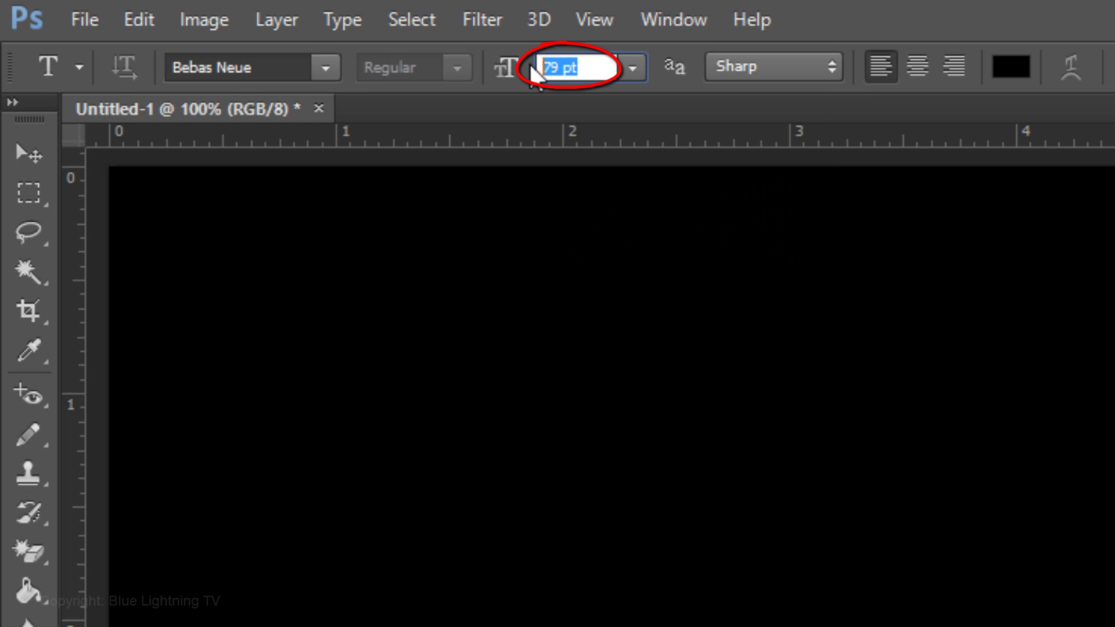
pyautogui.write('300')
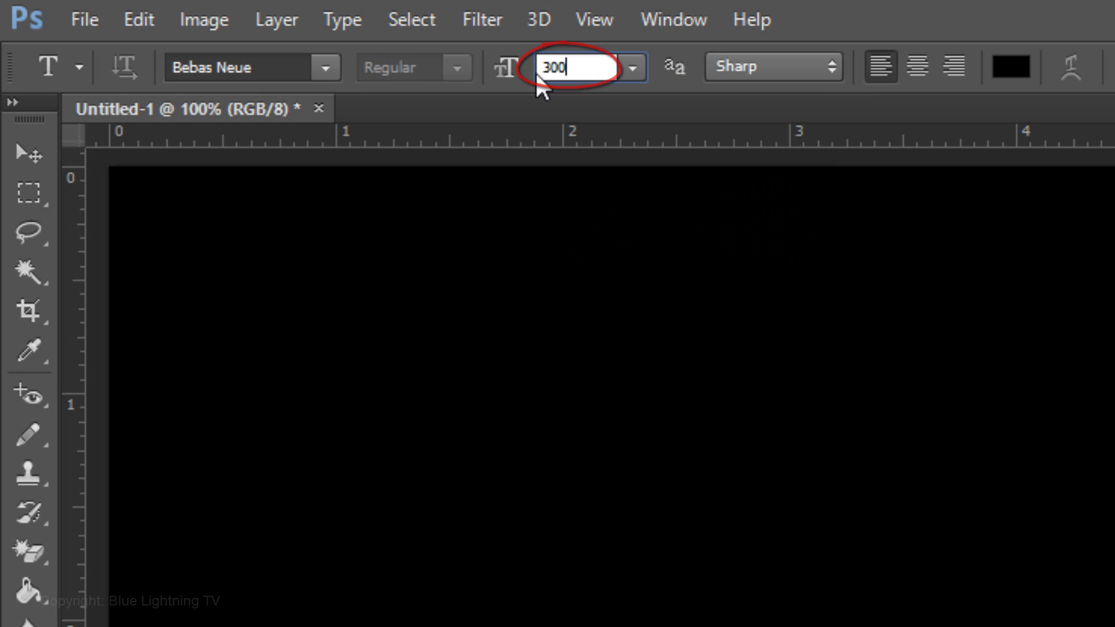
pyautogui.press('Return')
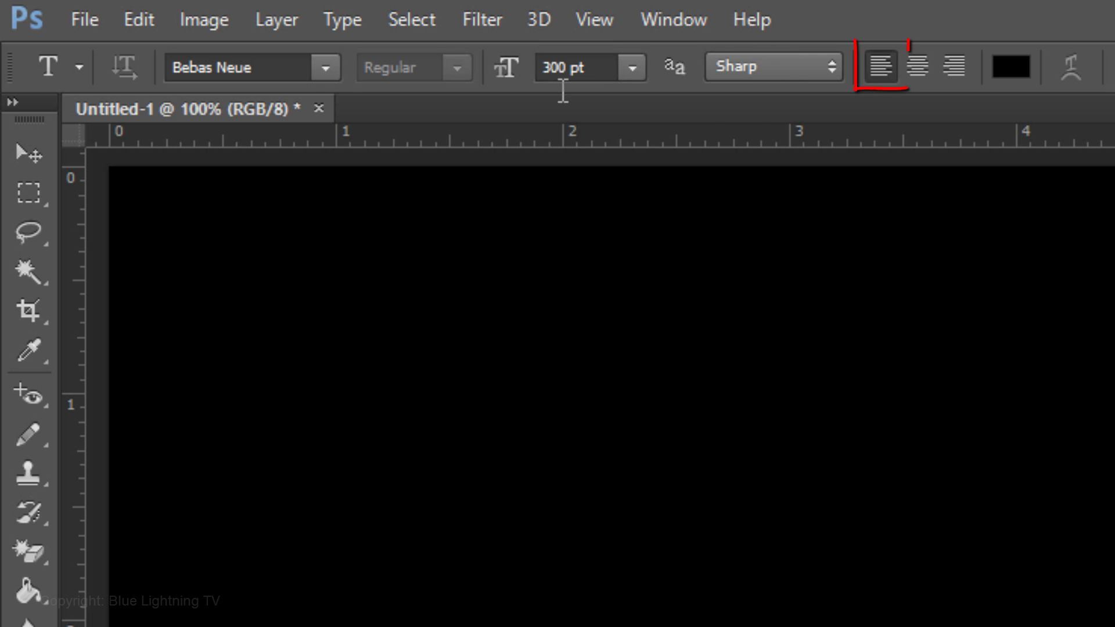
pyautogui.click(1010, 77)
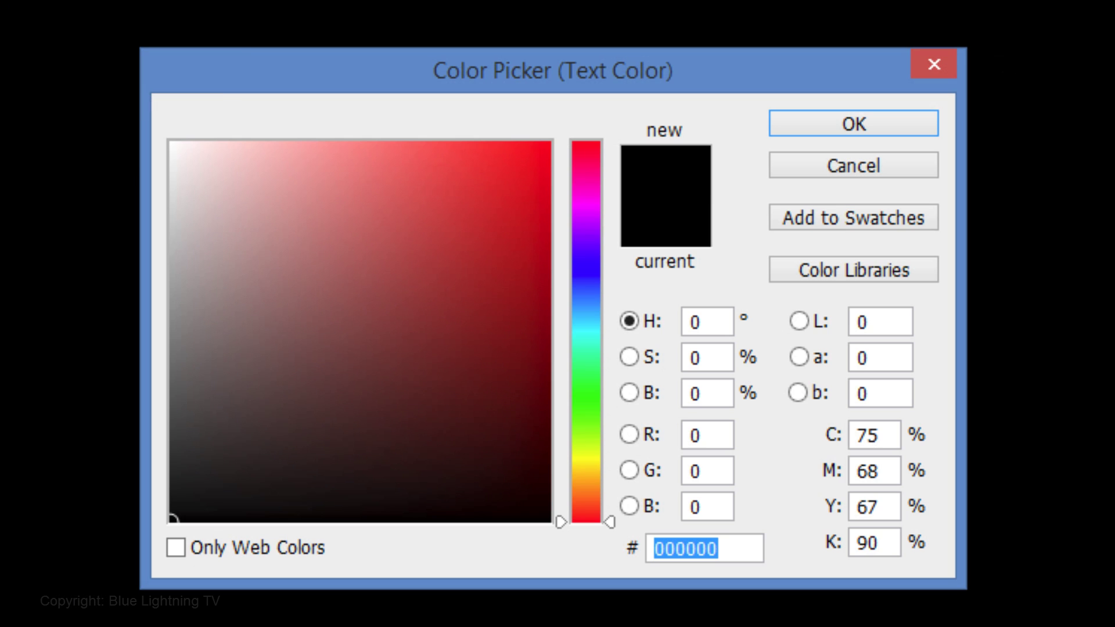
pyautogui.click(170, 139)
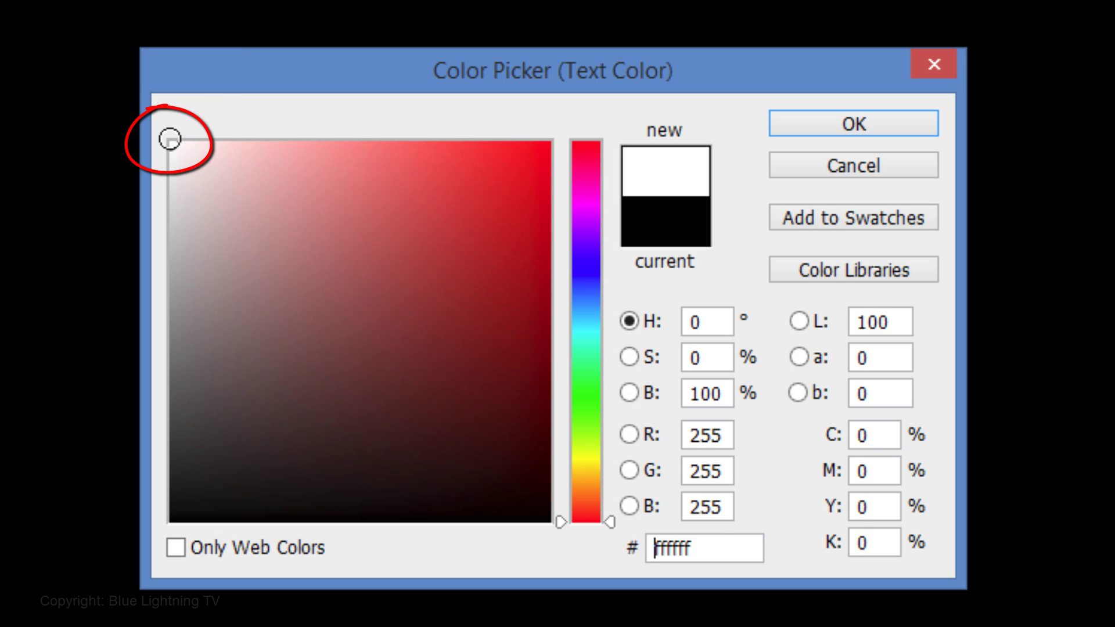
pyautogui.click(858, 127)
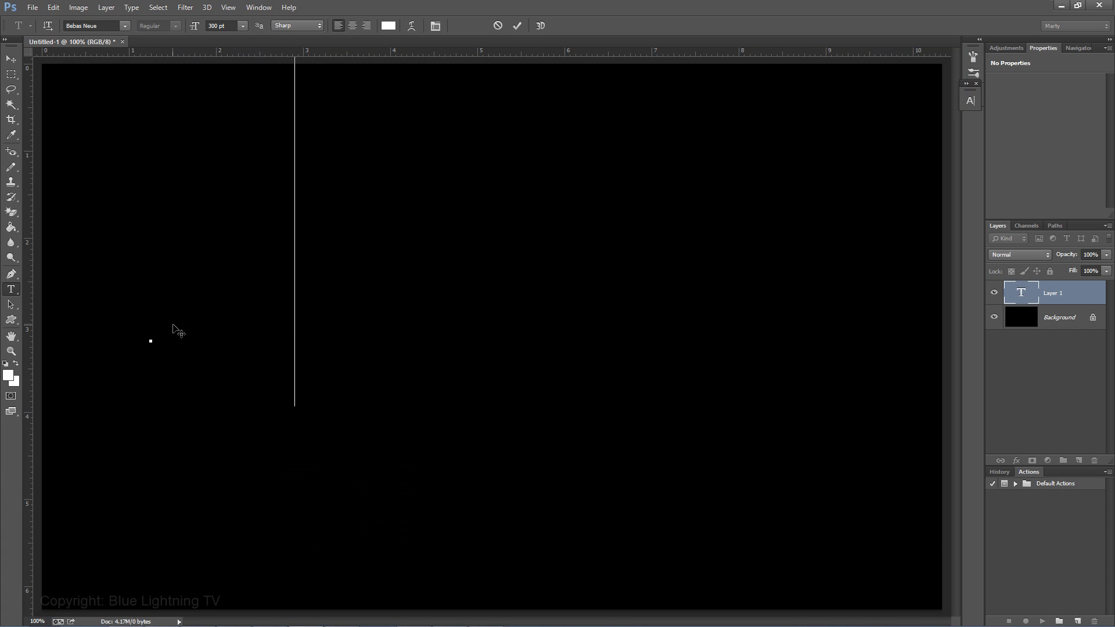
pyautogui.write('2')
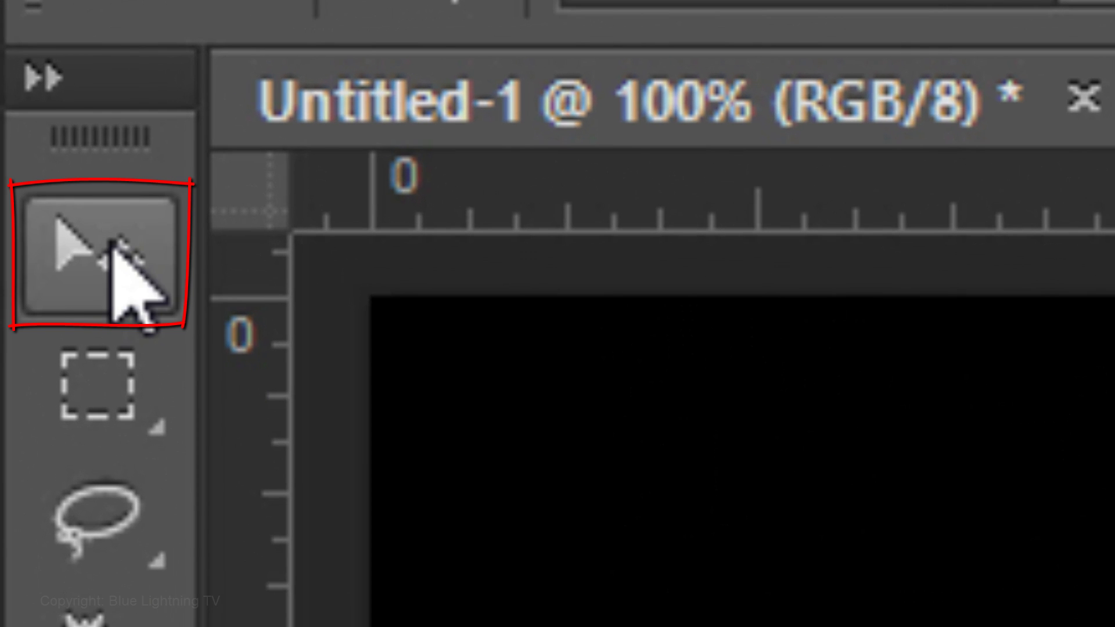
# Step: Duplicate the 2 layer and slide the copies right to form a row of four 2s
pyautogui.click(13, 58)
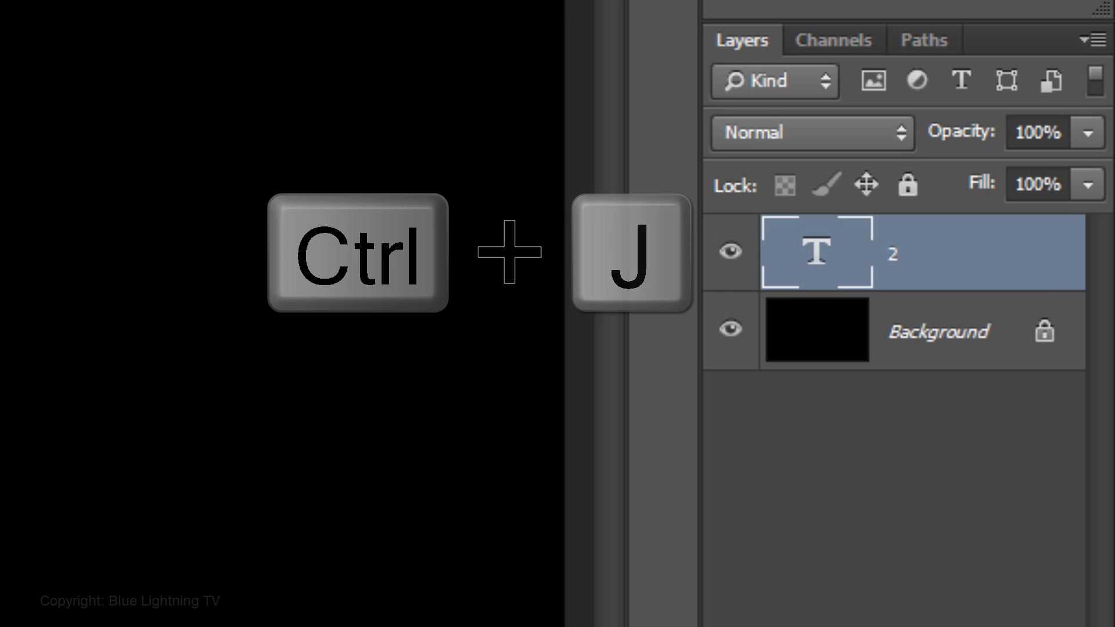
pyautogui.hotkey('ctrl', 'j')
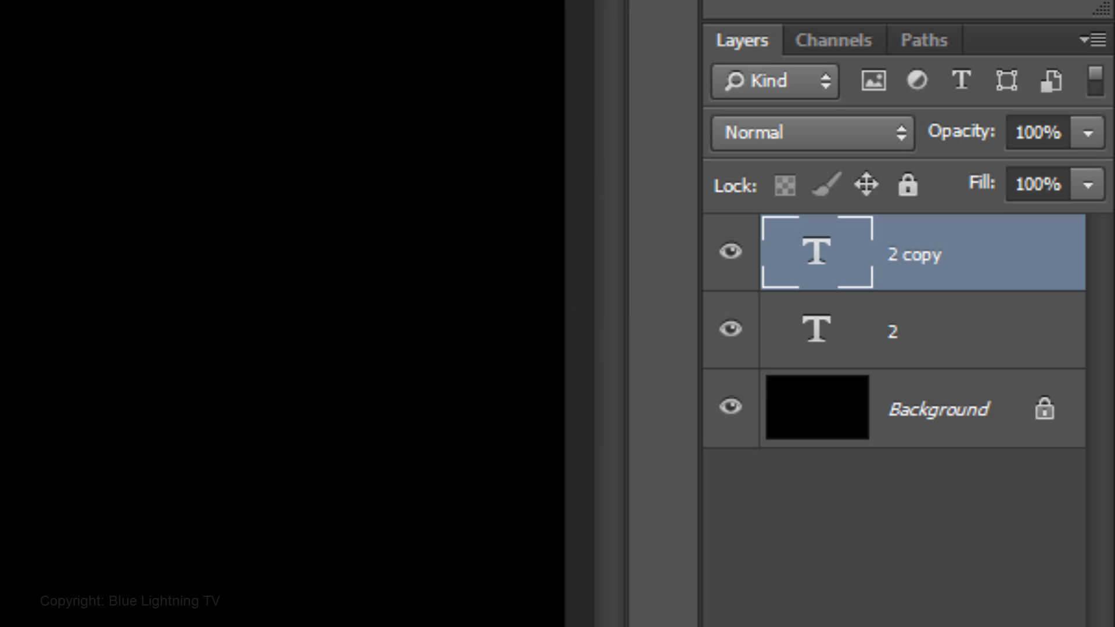
pyautogui.hotkey('ctrl', 'j')
pyautogui.hotkey('ctrl', 'j')
pyautogui.click(842, 356)
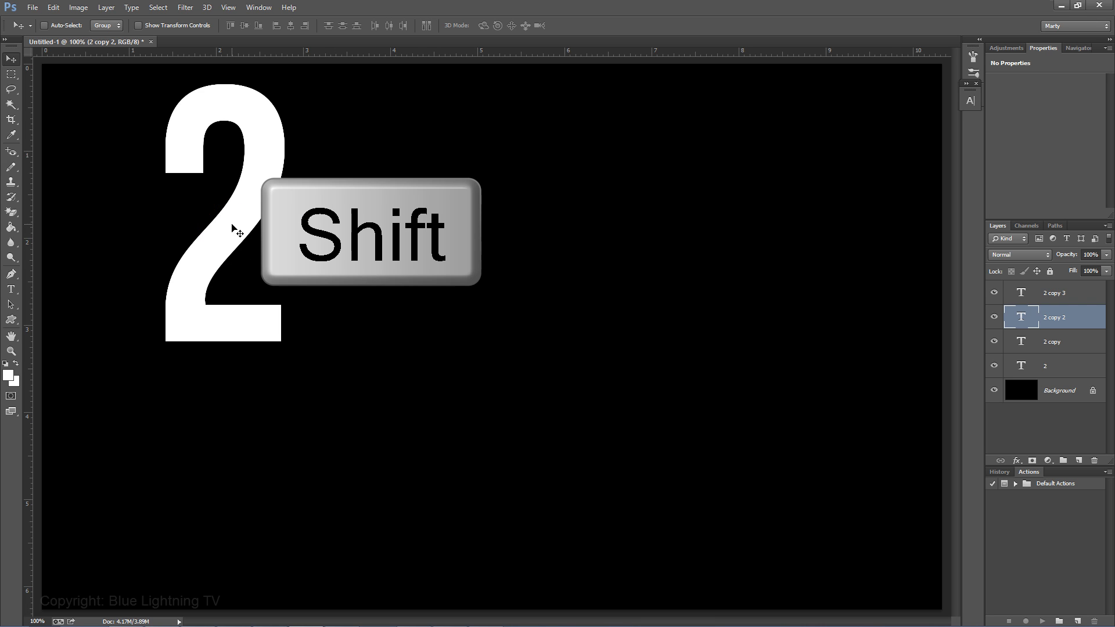
pyautogui.moveTo(232, 224); pyautogui.dragTo(389, 238)
pyautogui.click(1025, 344)
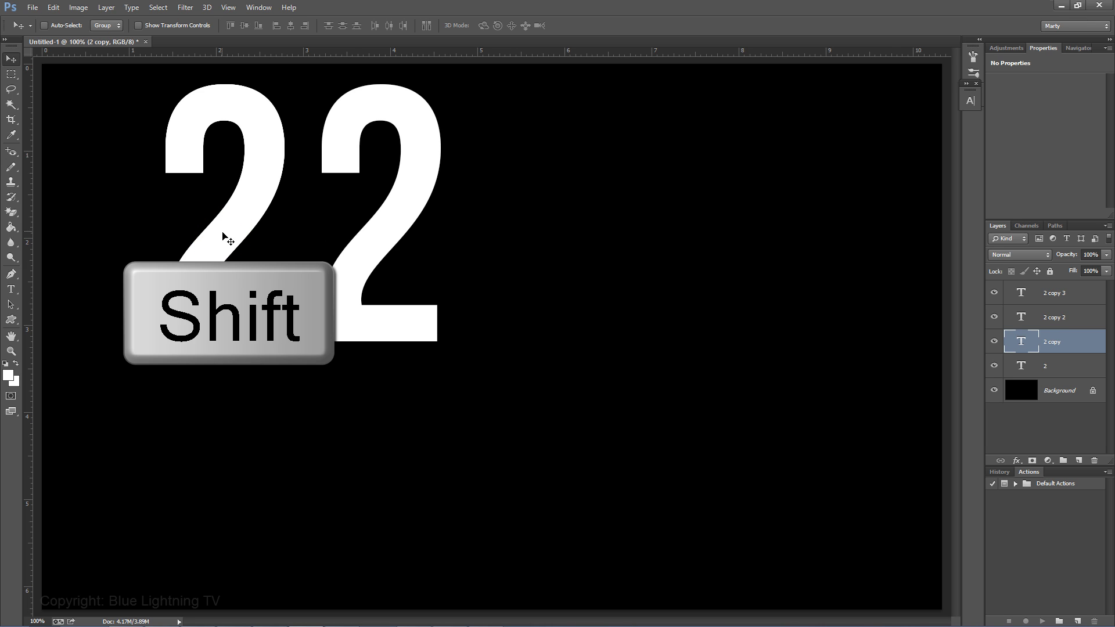
pyautogui.moveTo(223, 236); pyautogui.dragTo(561, 236)
pyautogui.click(1027, 366)
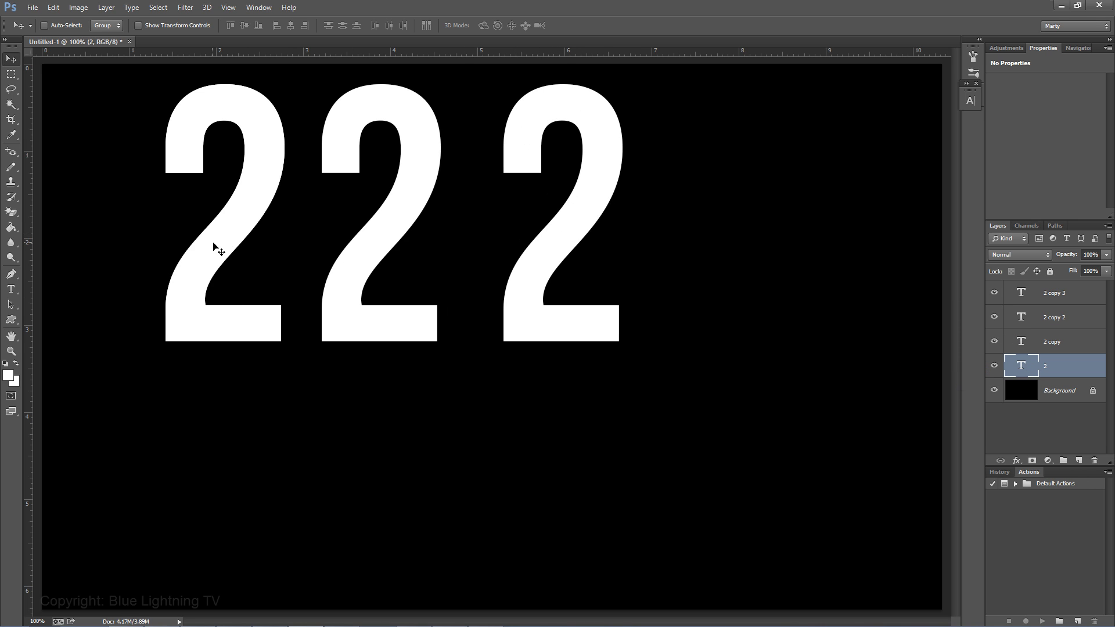
pyautogui.moveTo(219, 243); pyautogui.dragTo(722, 256)
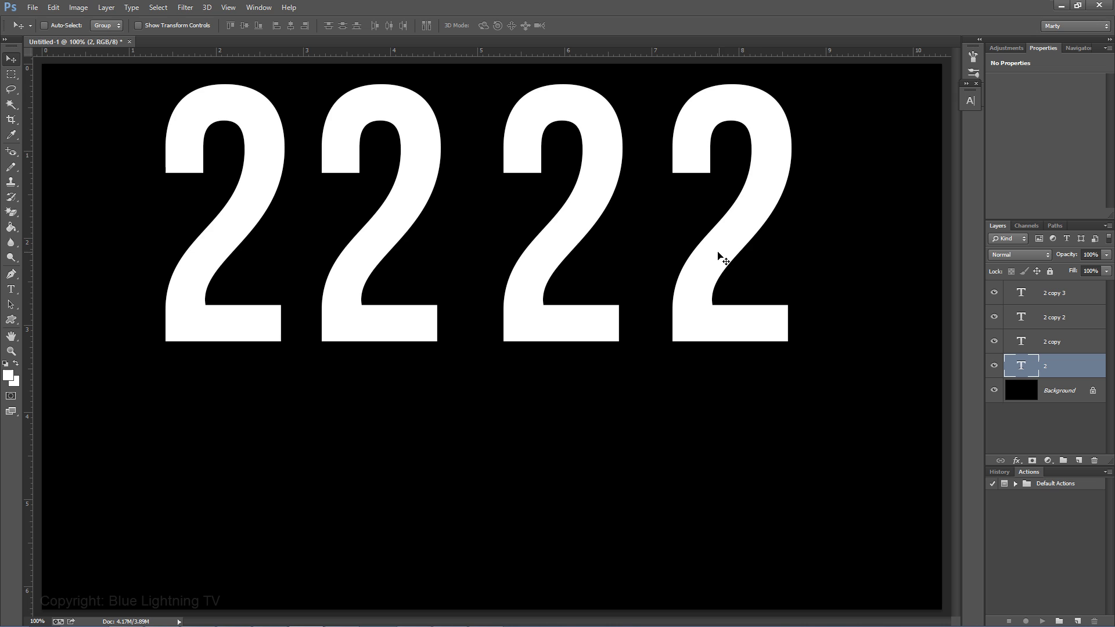
# Step: Color the fourth 2 magenta #F000FF and the third 2 green #0FD700
pyautogui.doubleClick(1026, 368)
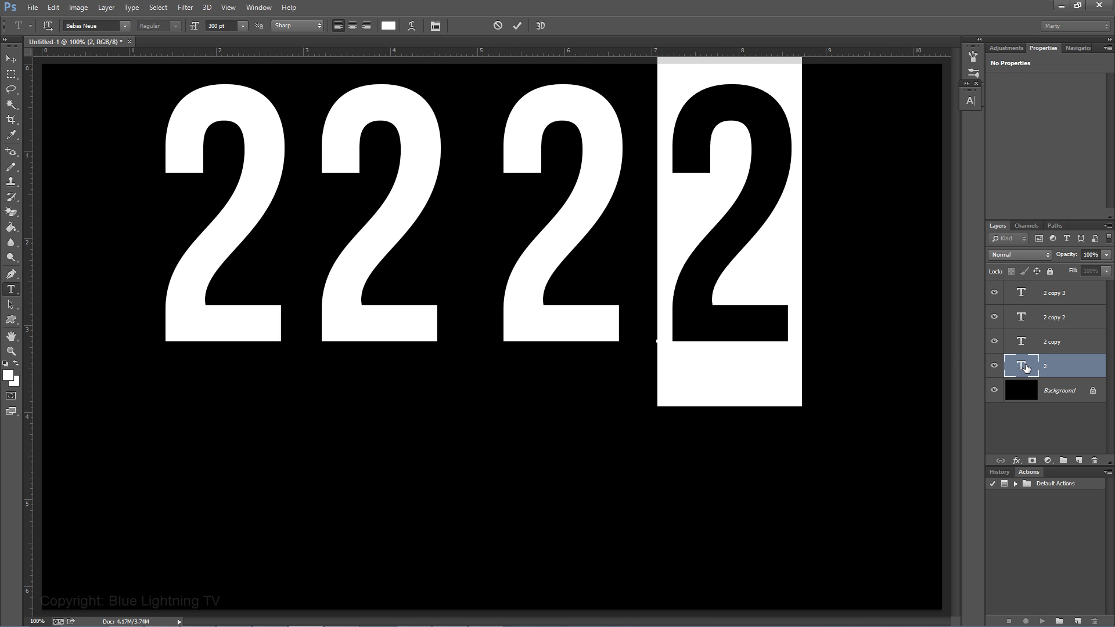
pyautogui.hotkey('ctrl', 'h')
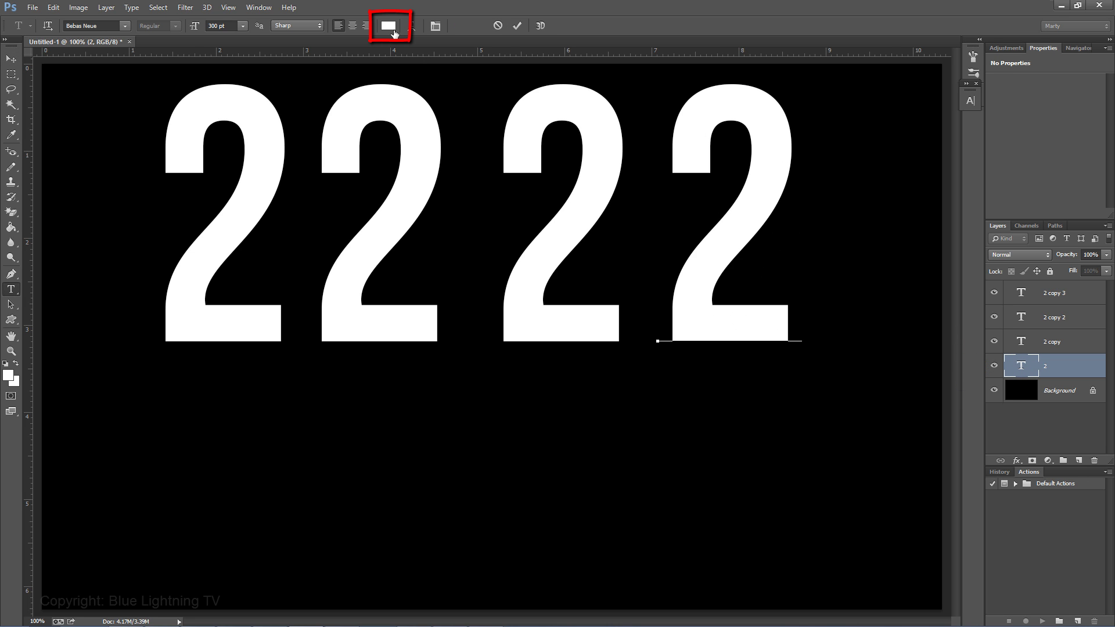
pyautogui.click(392, 30)
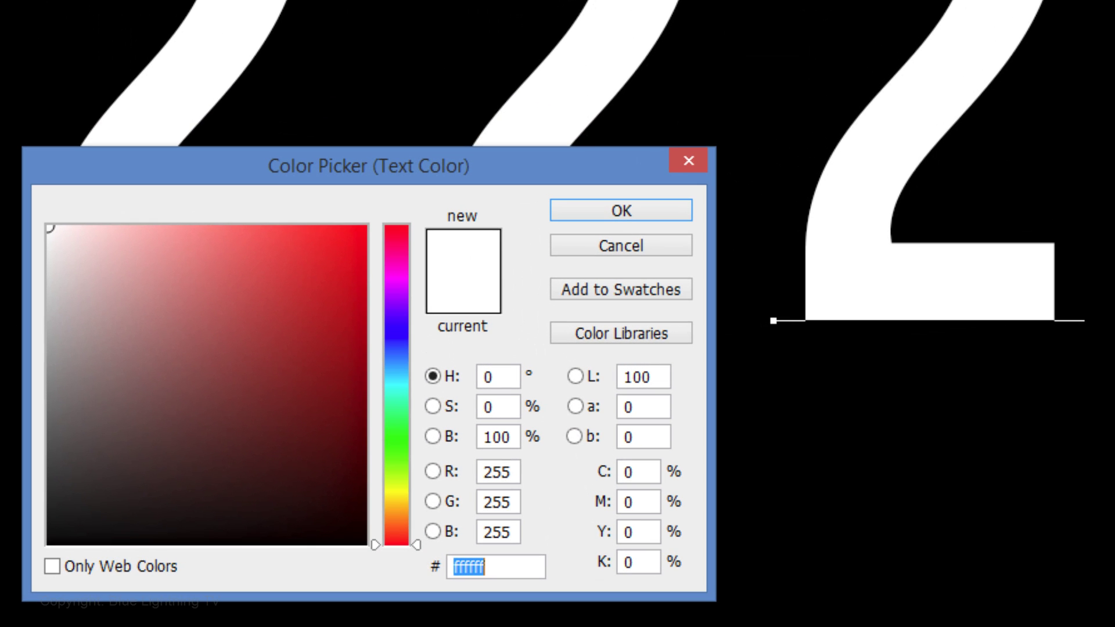
pyautogui.write('f000ff')
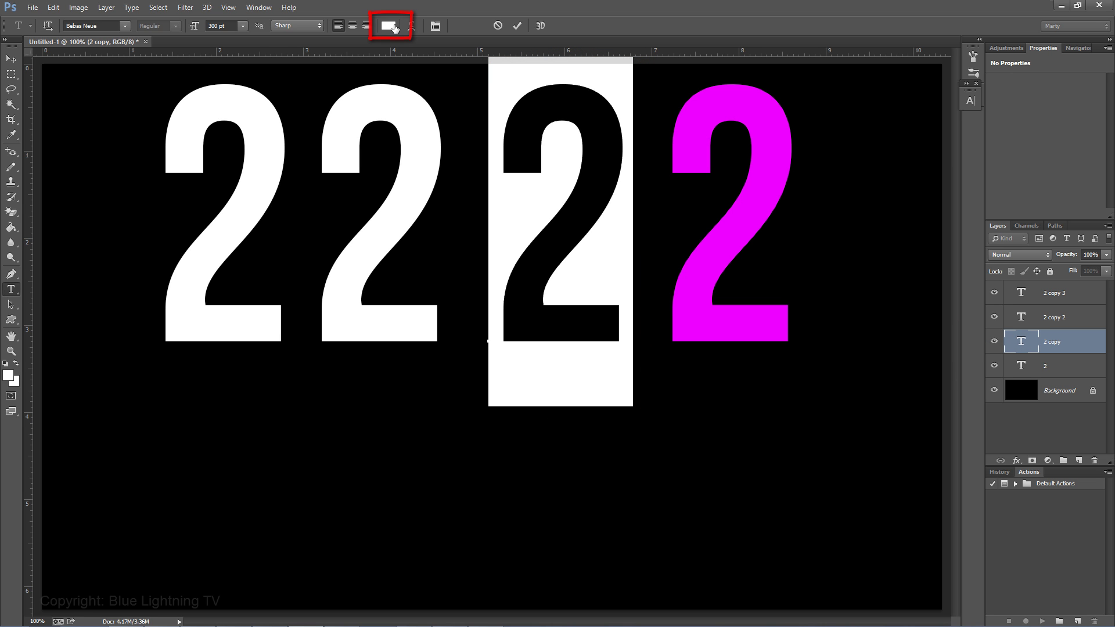
pyautogui.click(389, 27)
pyautogui.write('0')
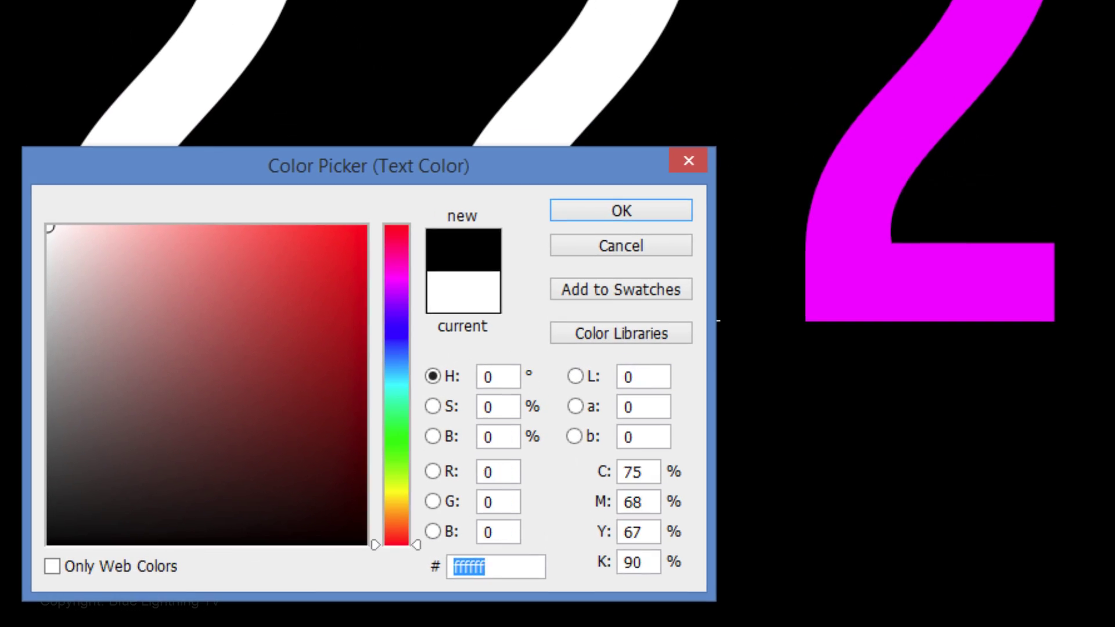
pyautogui.write('fd700')
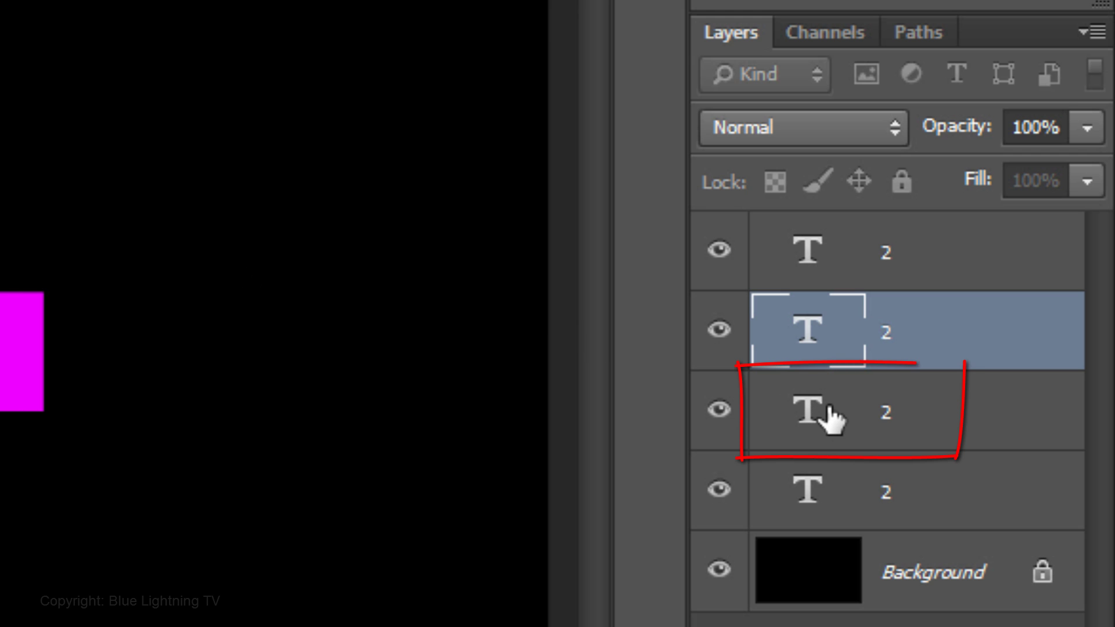
# Step: Retype the third and fourth digits so the row reads 2014, then select all four digit layers
pyautogui.click(825, 409)
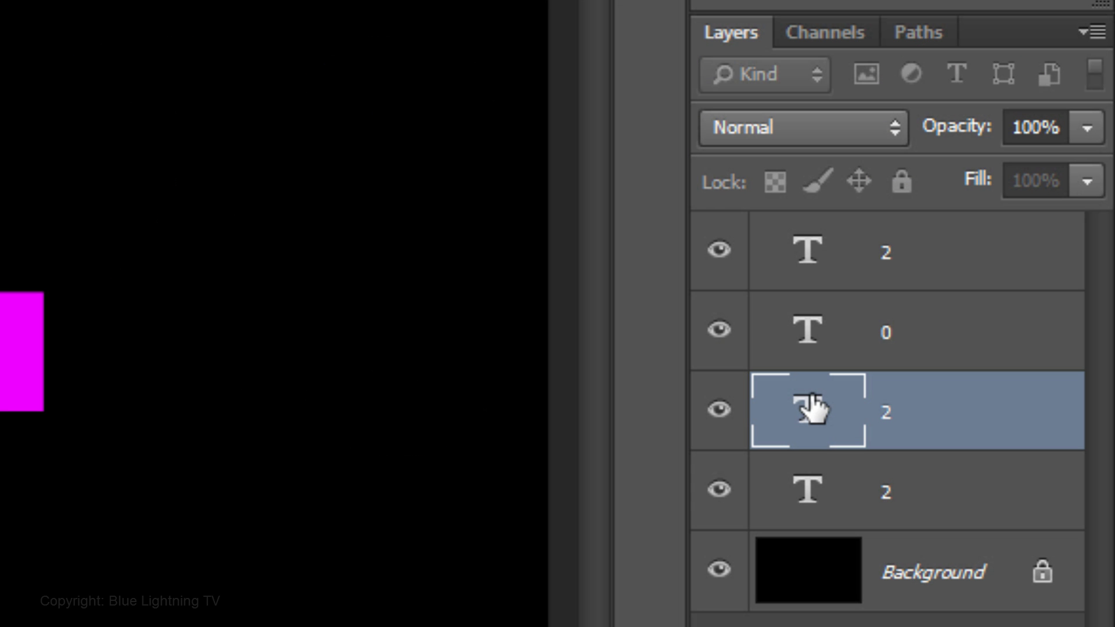
pyautogui.click(830, 500)
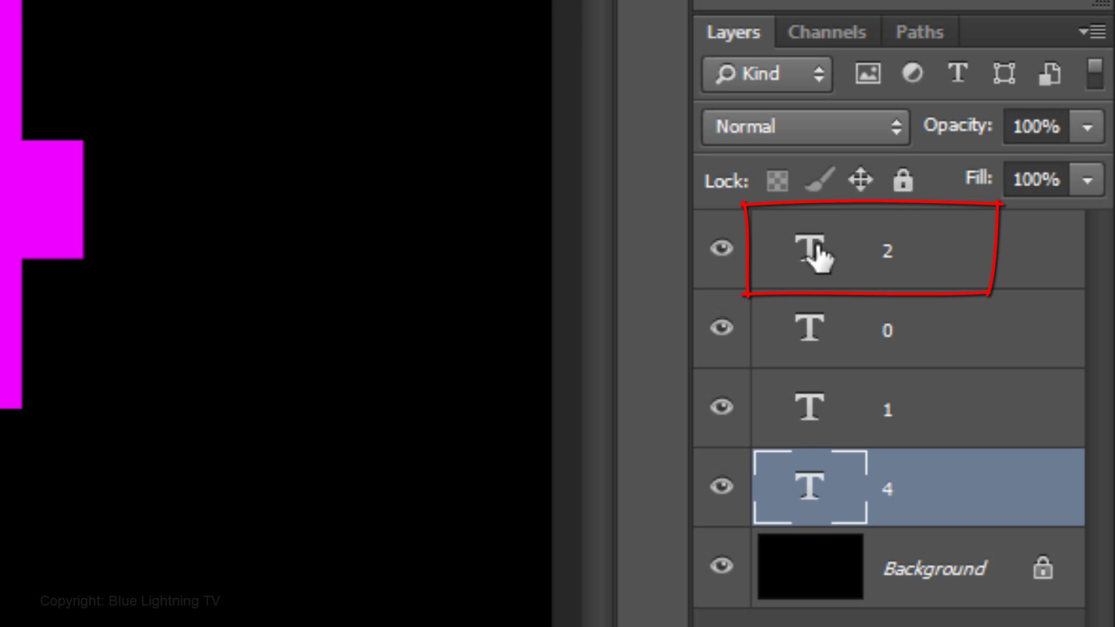
pyautogui.keyDown('shift'); pyautogui.click(817, 256); pyautogui.keyUp('shift')
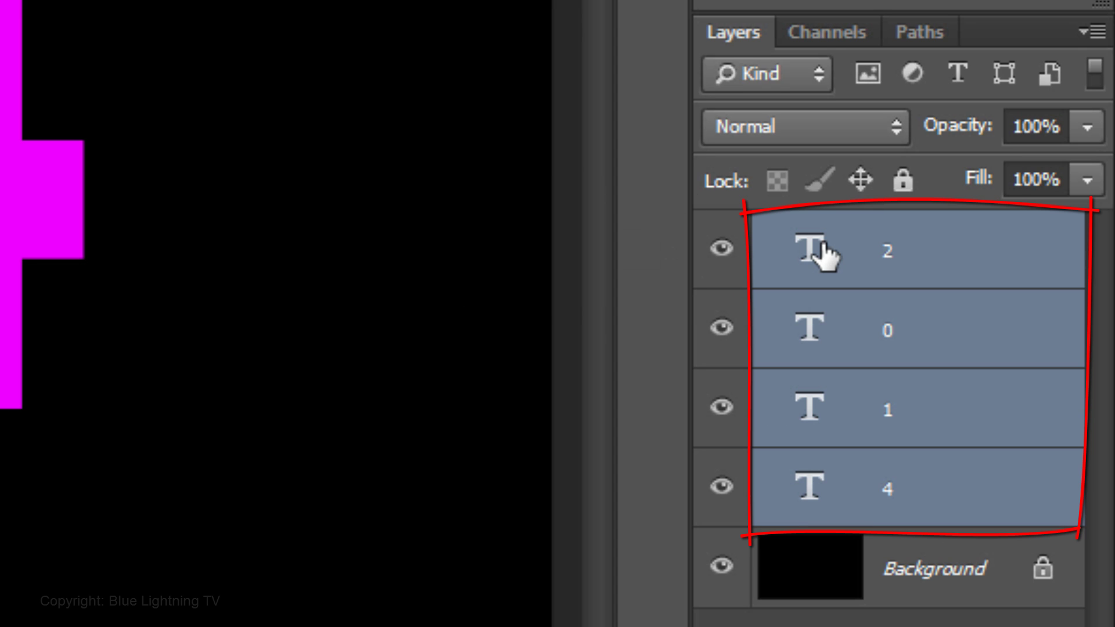
# Step: Apply the Linear Dodge (Add) blend mode to the four 2014 digit layers
pyautogui.click(788, 127)
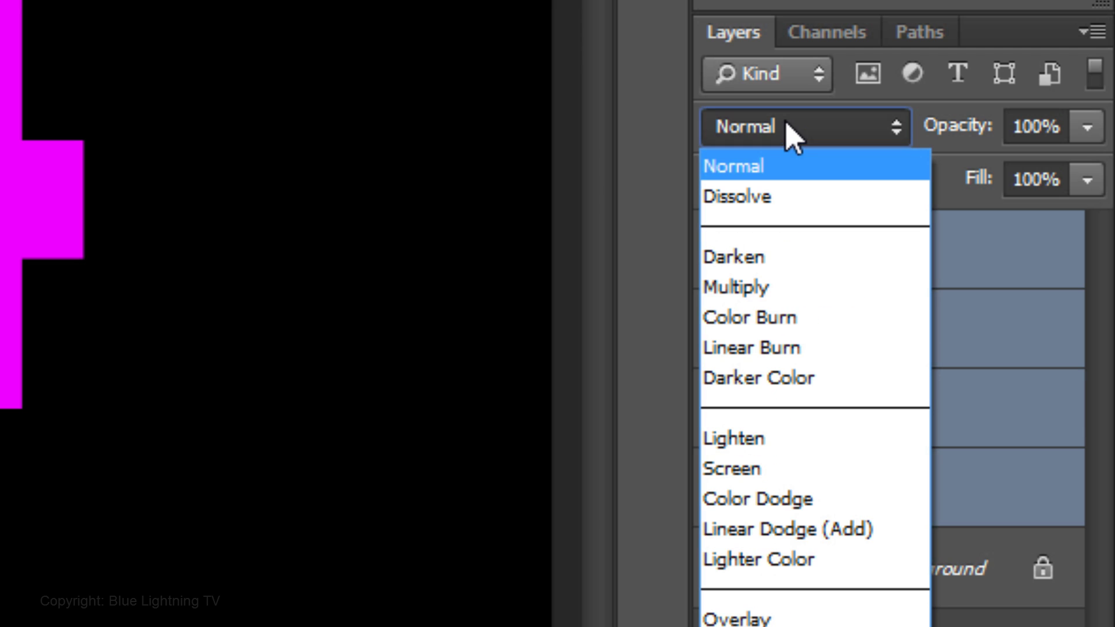
pyautogui.click(794, 528)
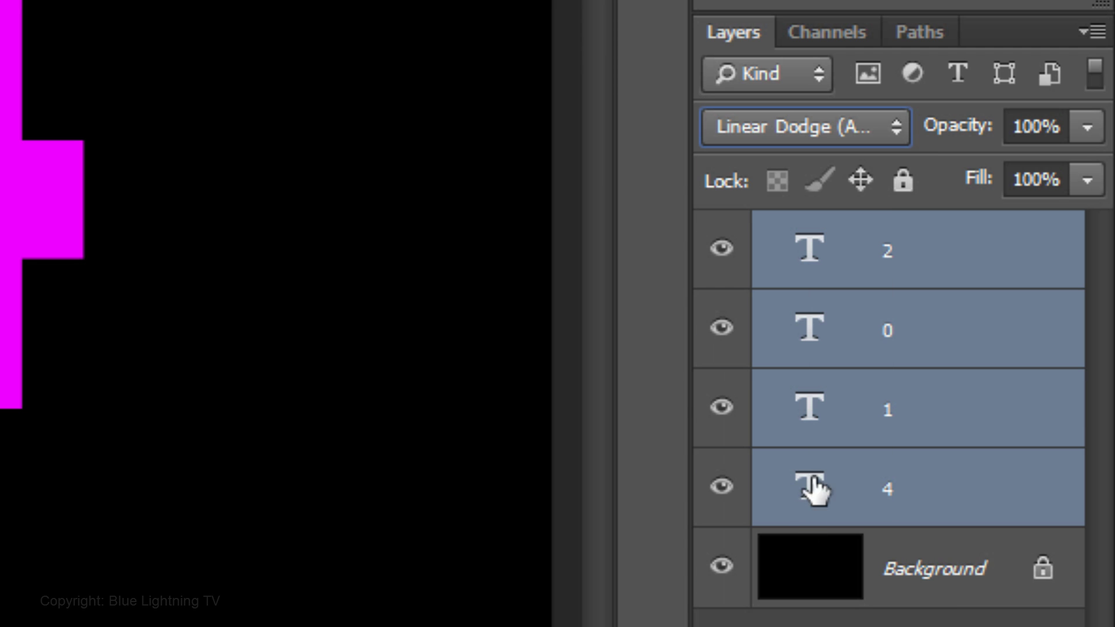
pyautogui.click(832, 332)
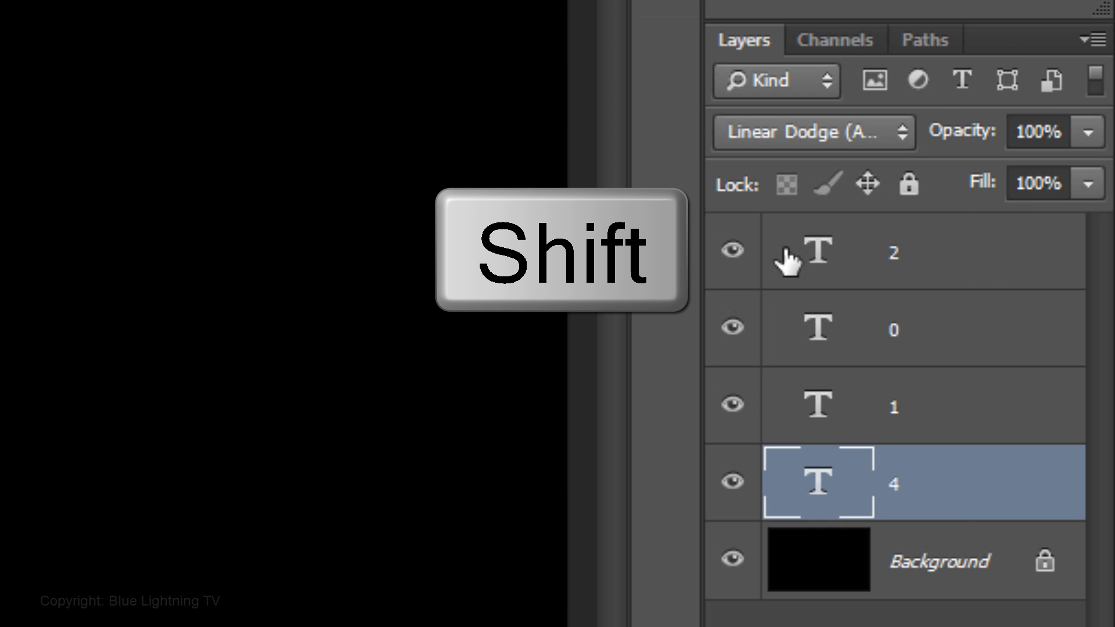
# Step: Scale the four digit layers together to about 241% × 210% so they span the canvas
pyautogui.keyDown('shift'); pyautogui.click(817, 255); pyautogui.keyUp('shift')
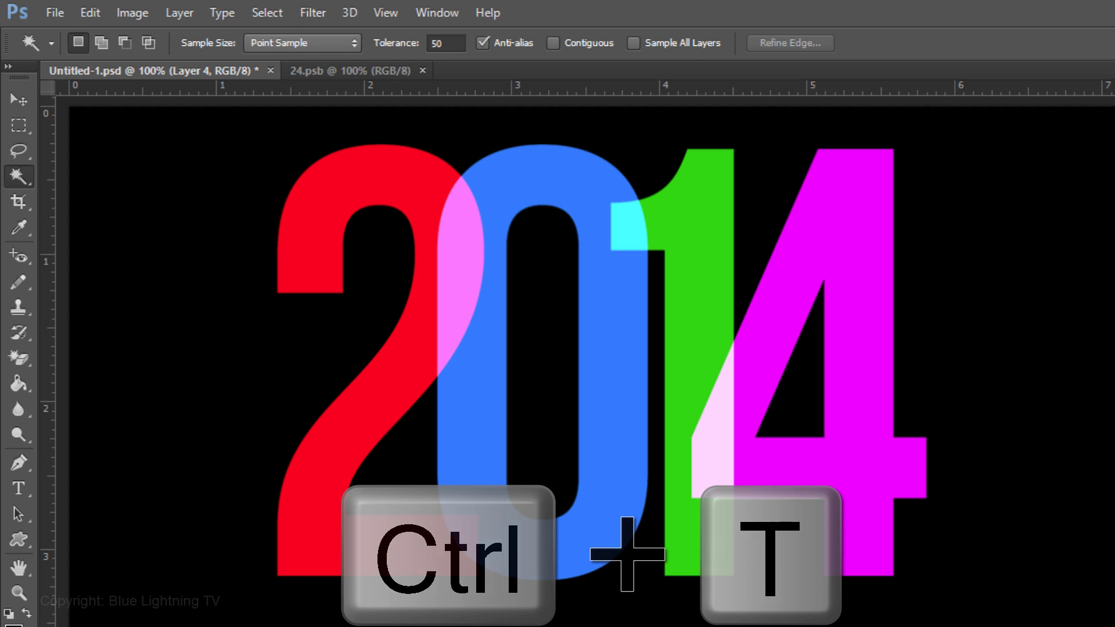
pyautogui.hotkey('ctrl', 't')
pyautogui.click(383, 13)
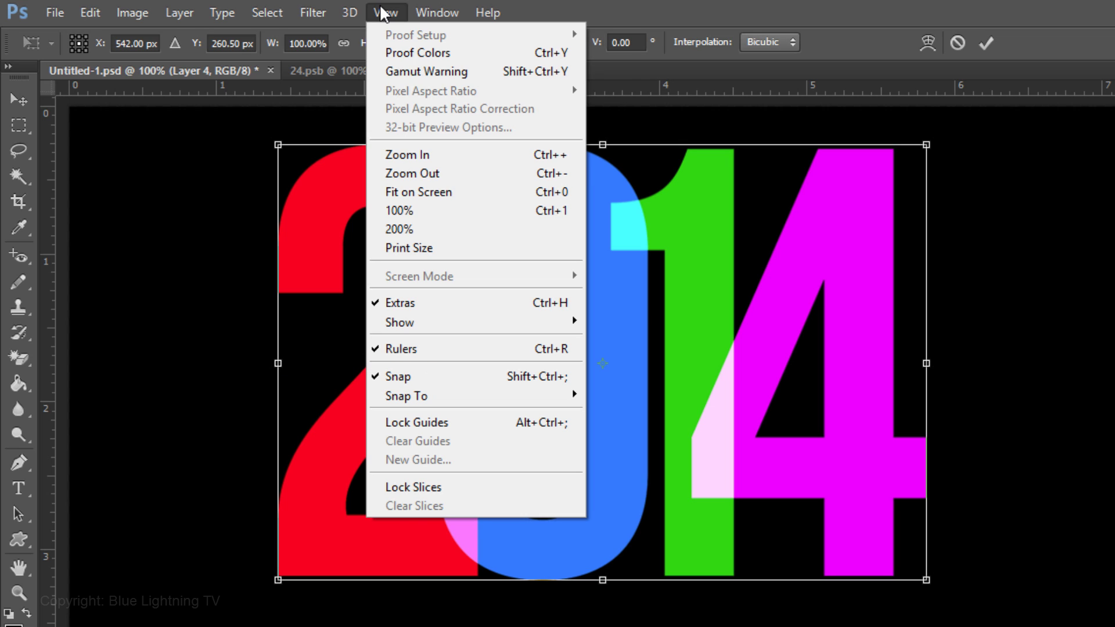
pyautogui.click(383, 12)
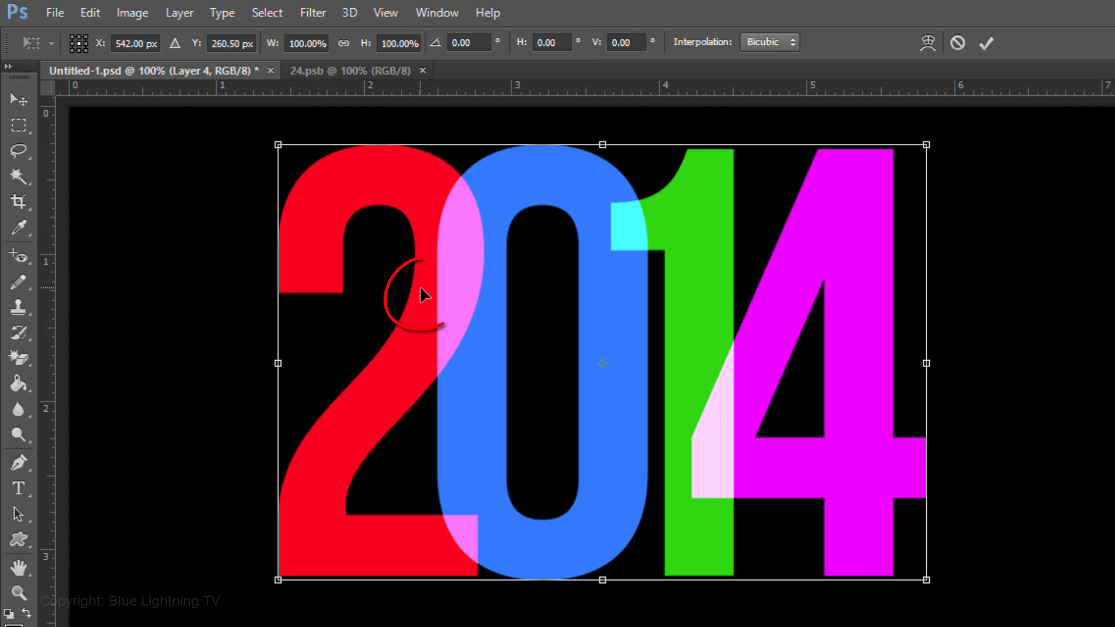
pyautogui.moveTo(421, 288)
pyautogui.mouseDown()
pyautogui.moveTo(359, 288)
pyautogui.moveTo(220, 260)
pyautogui.mouseUp()
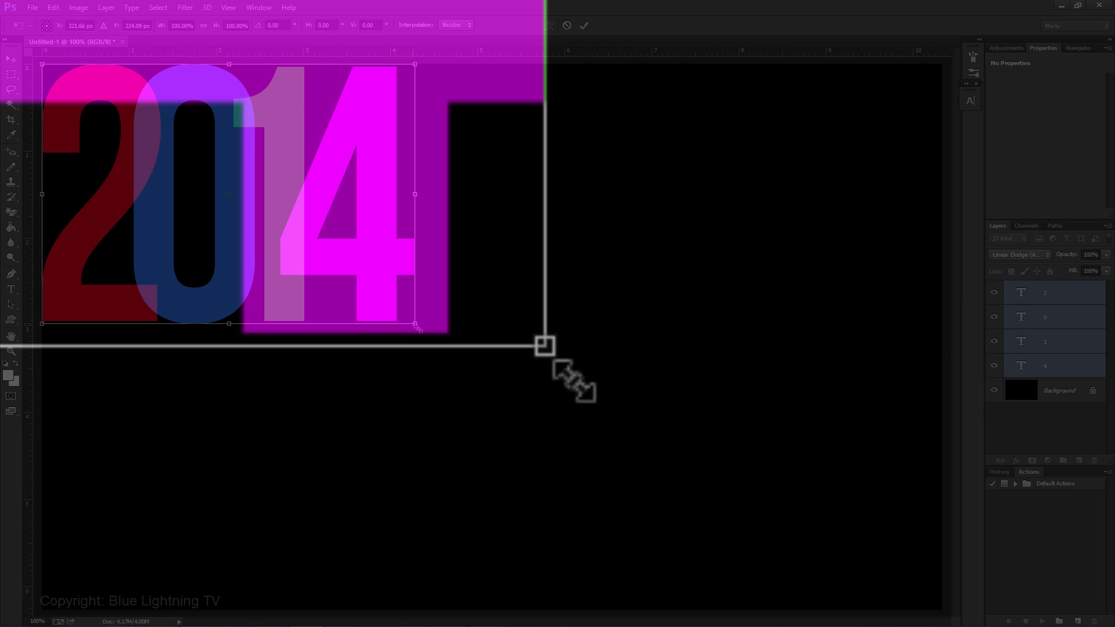
pyautogui.moveTo(574, 381)
pyautogui.mouseDown()
pyautogui.moveTo(472, 355)
pyautogui.moveTo(941, 610)
pyautogui.mouseUp()
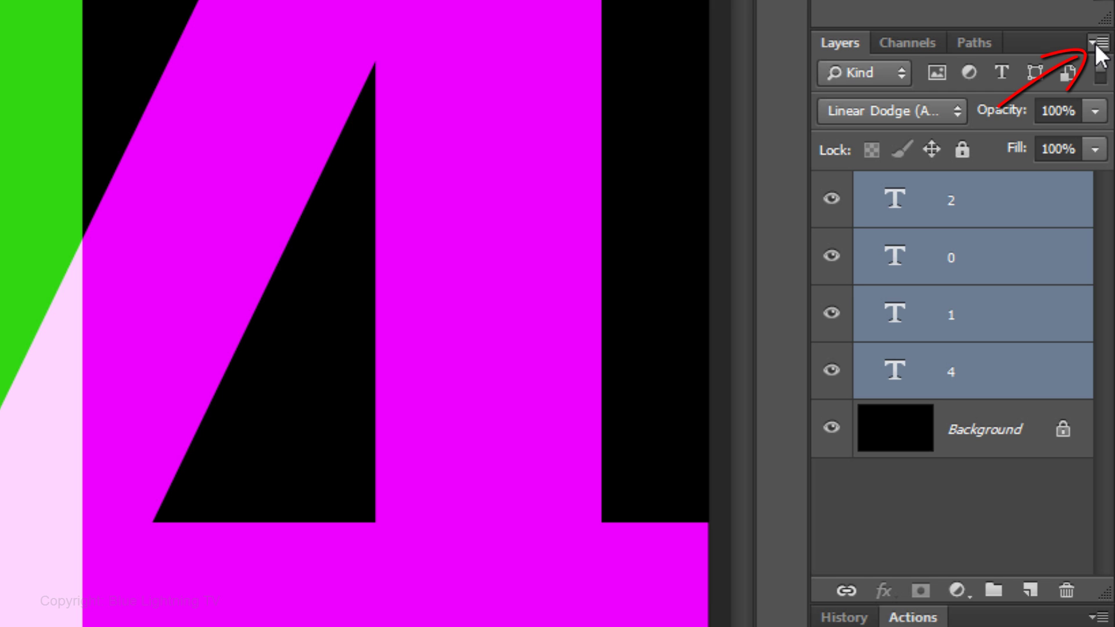
# Step: Convert the selected 2014 digit layers into one smart object
pyautogui.click(1096, 43)
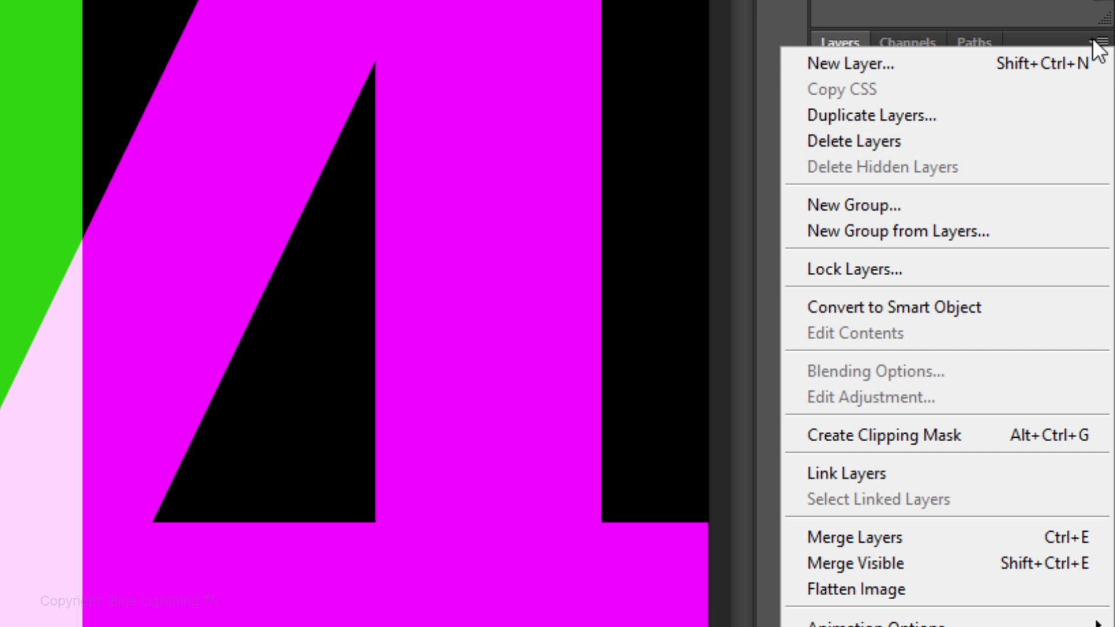
pyautogui.click(1008, 307)
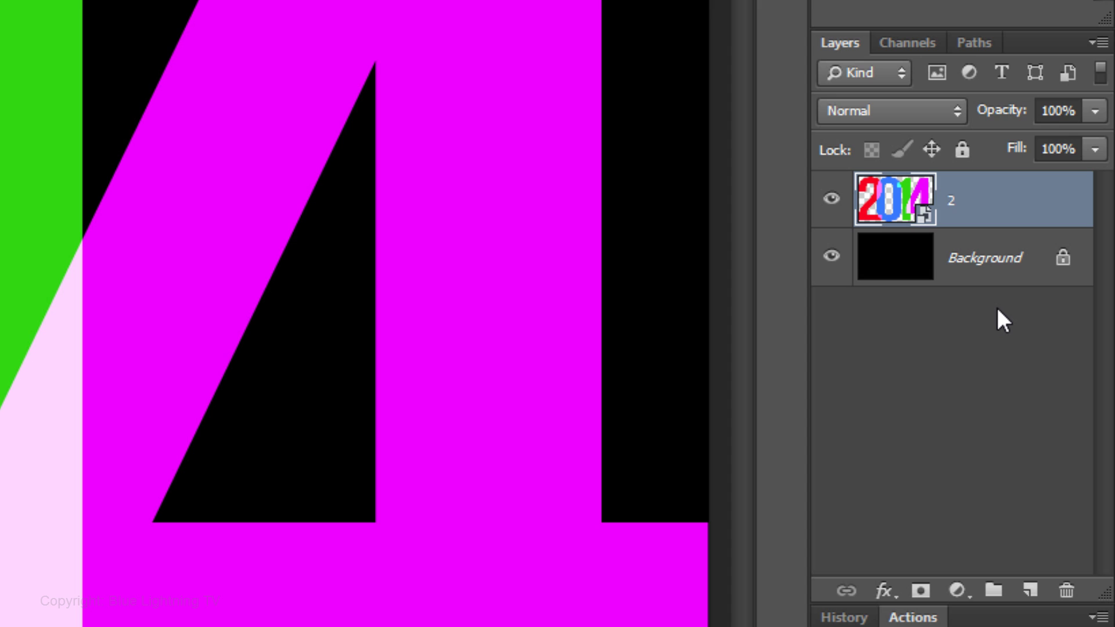
# Step: Add Layer 1 above the digits and fill it solid white
pyautogui.click(1036, 591)
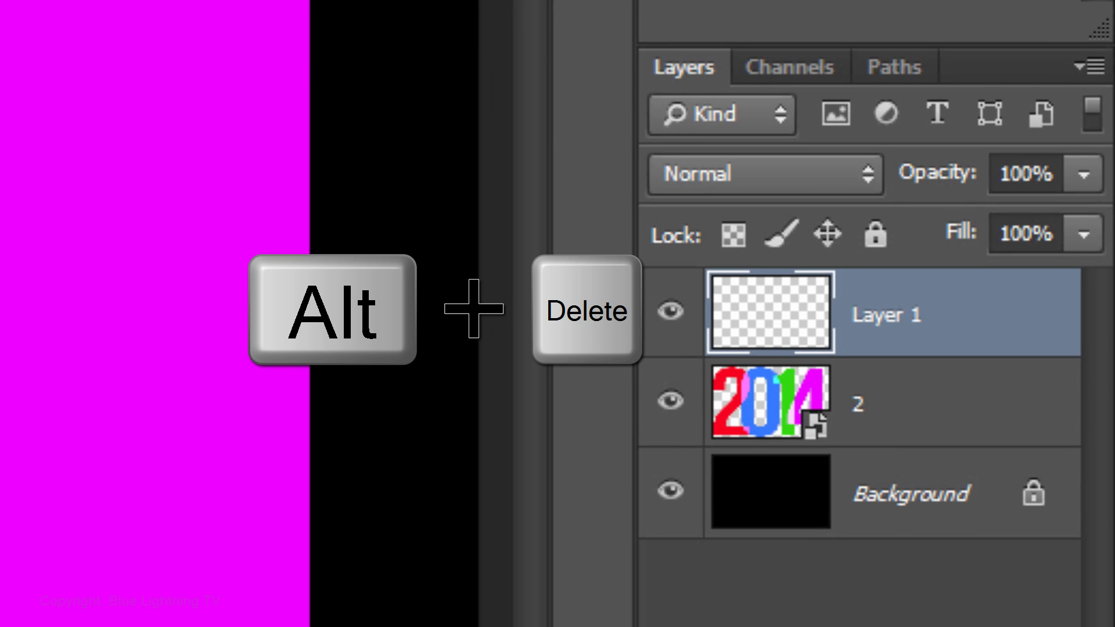
pyautogui.hotkey('alt', 'Delete')
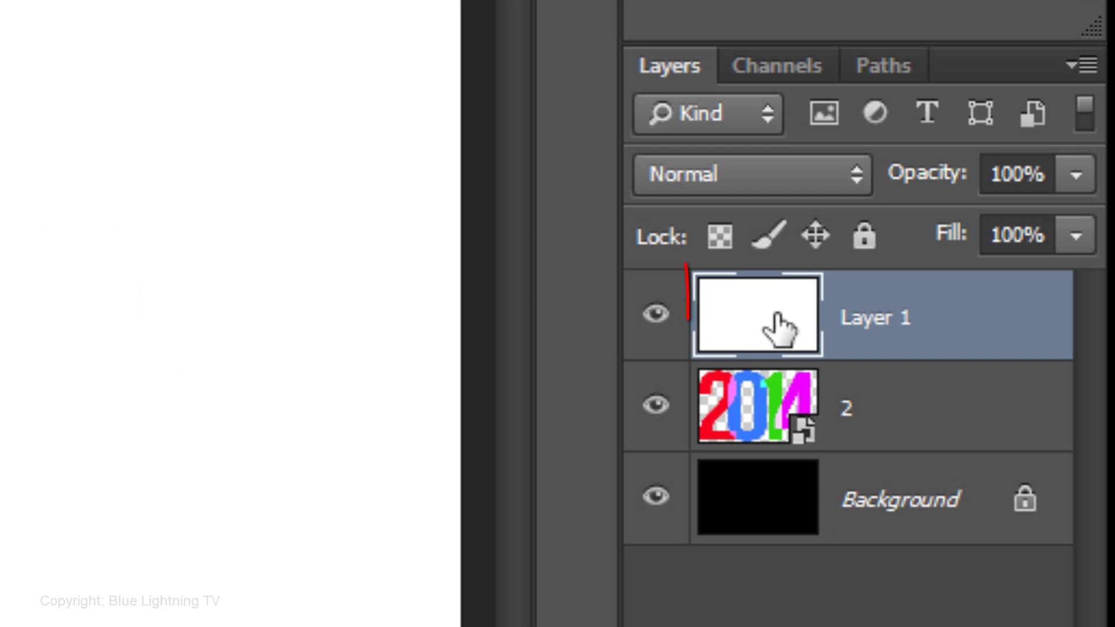
# Step: Give Layer 1 a Pattern Overlay using the white brick-like tile from the Patterns set
pyautogui.doubleClick(778, 328)
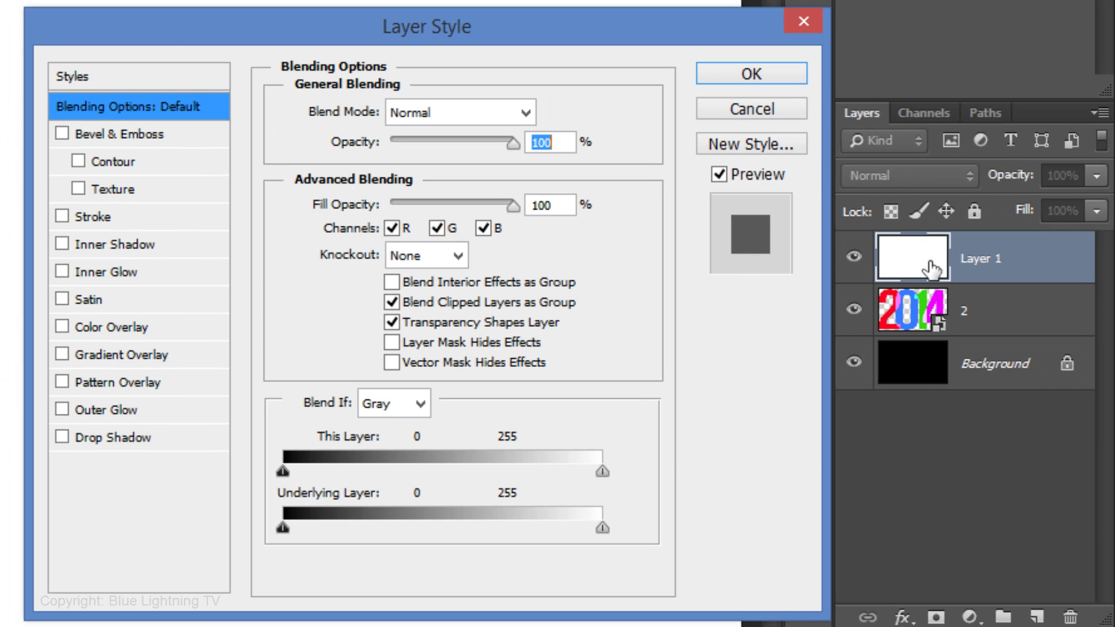
pyautogui.click(116, 382)
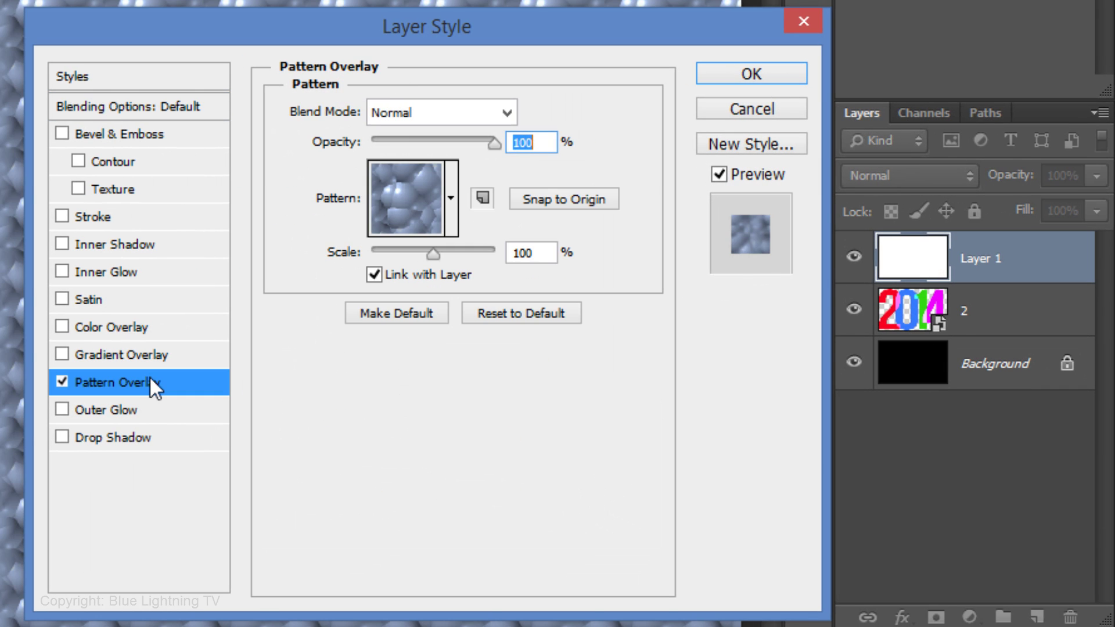
pyautogui.click(453, 198)
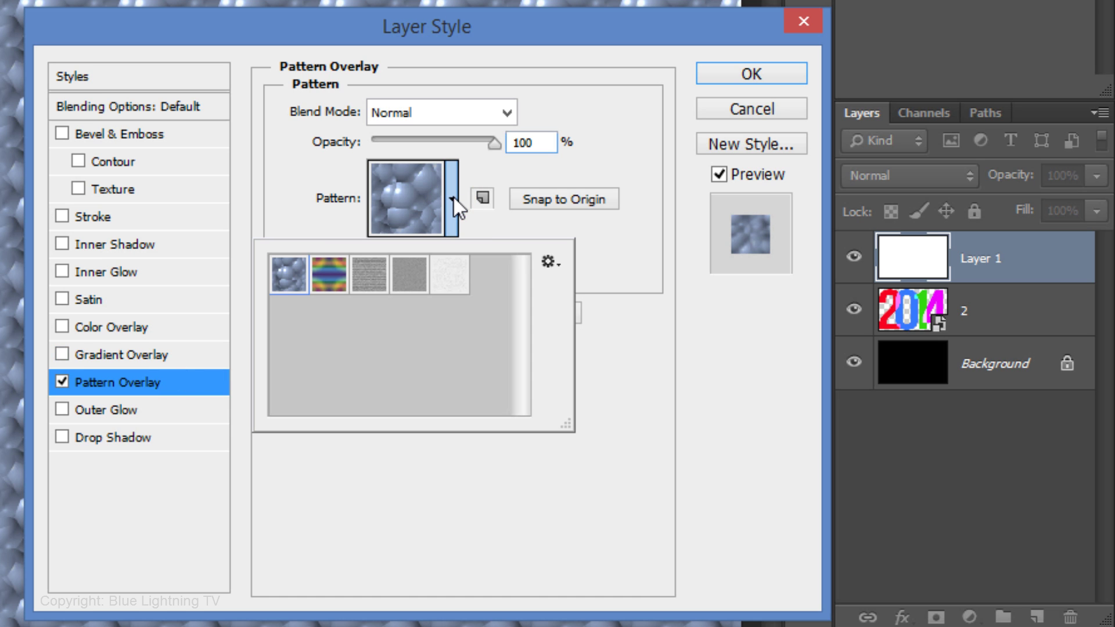
pyautogui.click(550, 262)
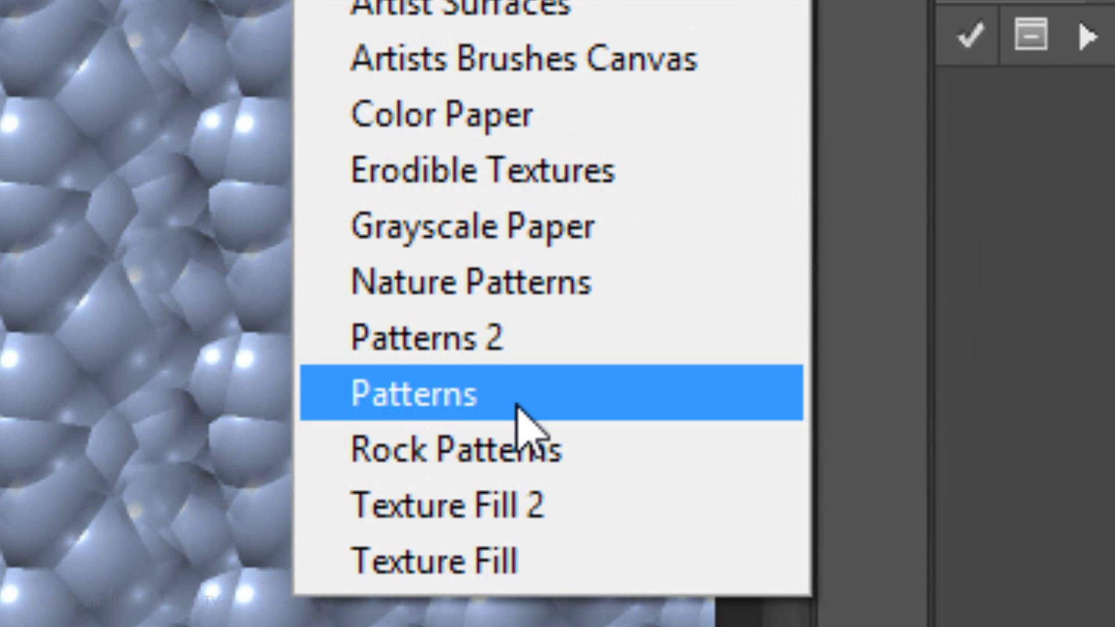
pyautogui.click(517, 395)
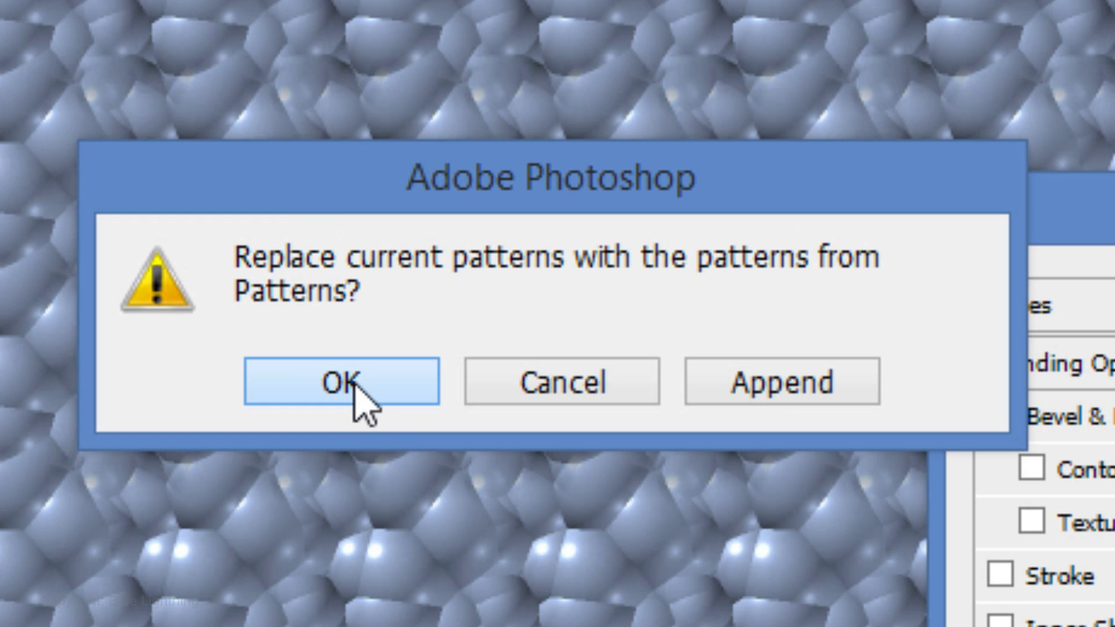
pyautogui.click(354, 388)
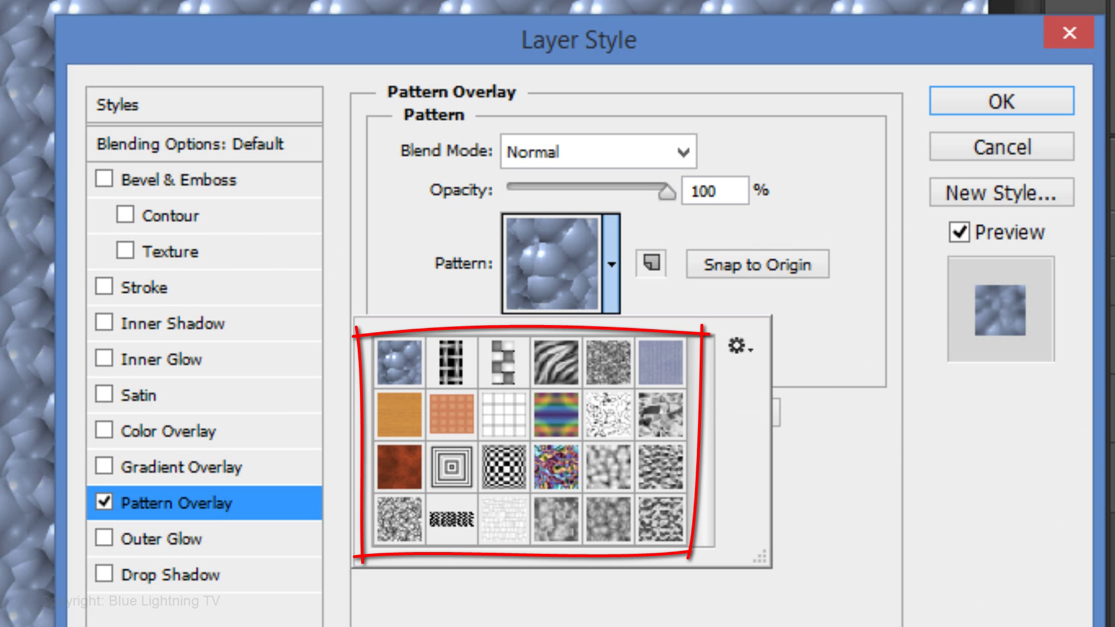
pyautogui.click(504, 518)
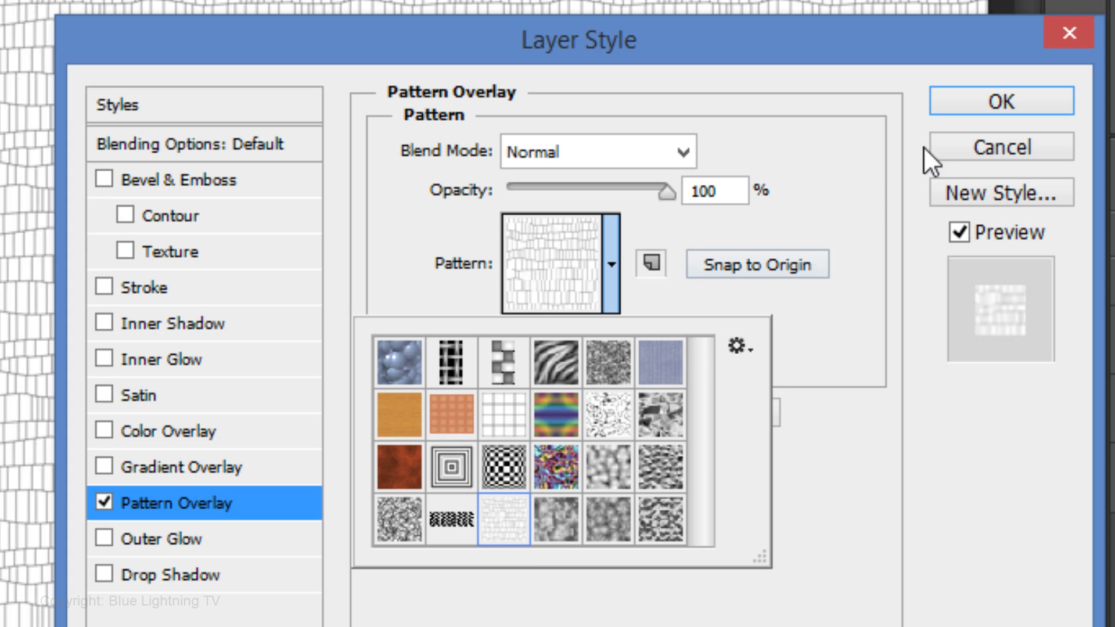
pyautogui.click(992, 100)
pyautogui.click(992, 100)
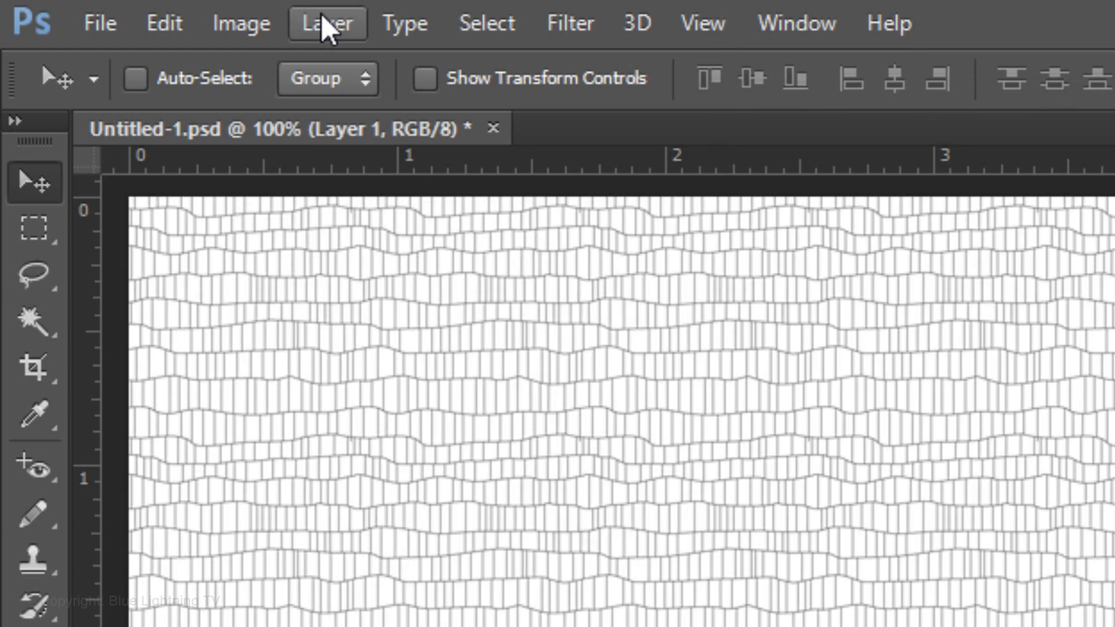
# Step: Rasterize Layer 1's pattern layer style and set the layer's blend mode to Multiply
pyautogui.click(320, 21)
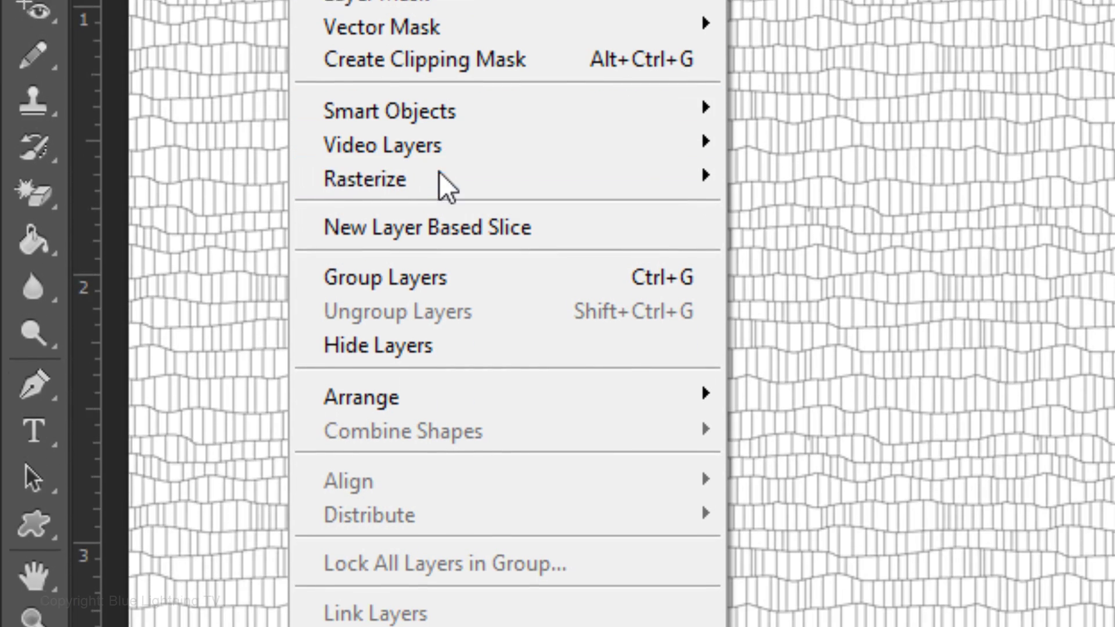
pyautogui.moveTo(441, 569)
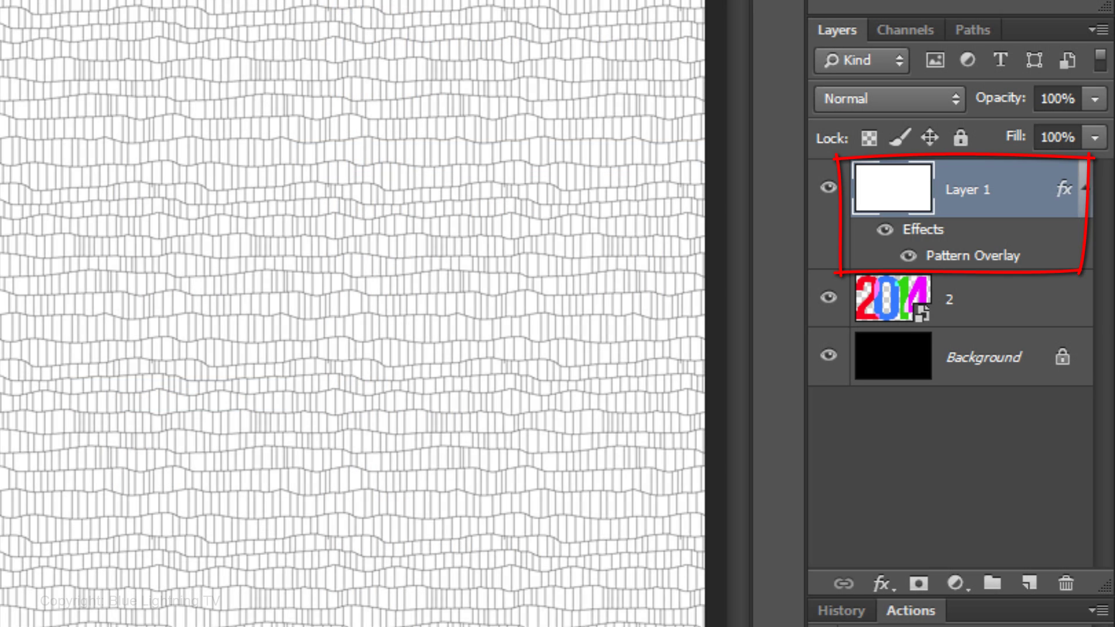
pyautogui.click(249, 409)
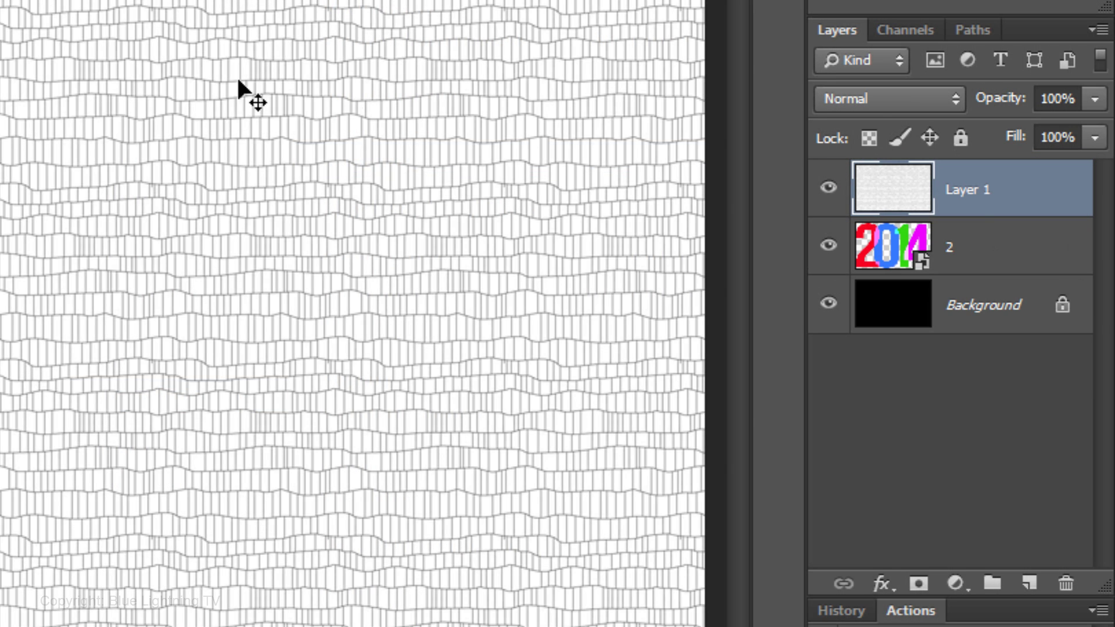
pyautogui.click(876, 98)
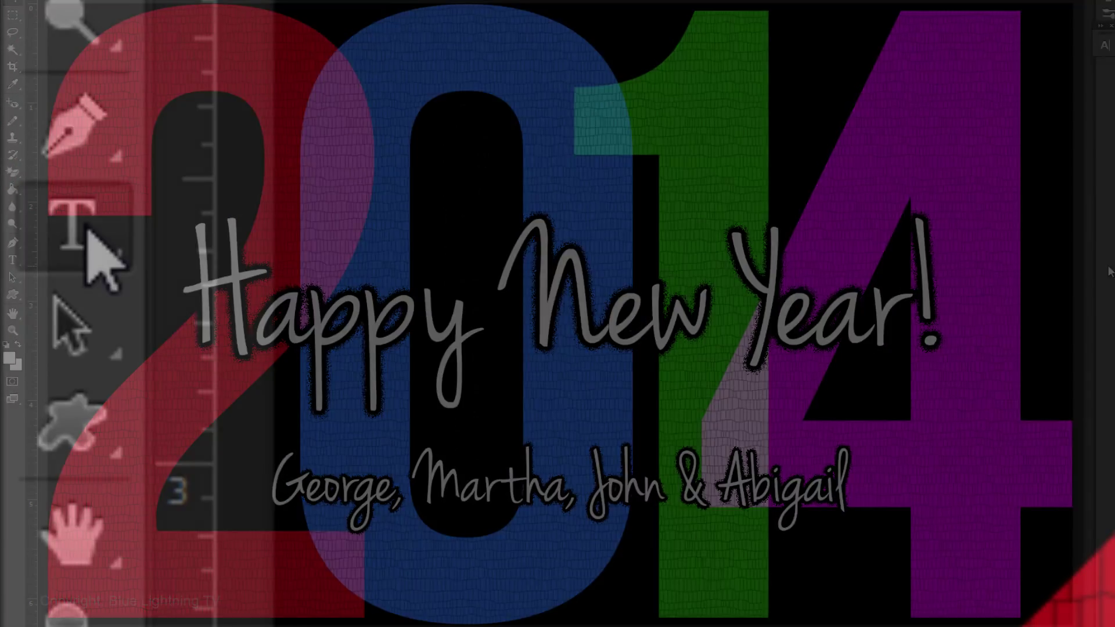
# Step: Set up centre-aligned horizontal text in the Jenna Sue font at 130 pt
pyautogui.click(14, 260)
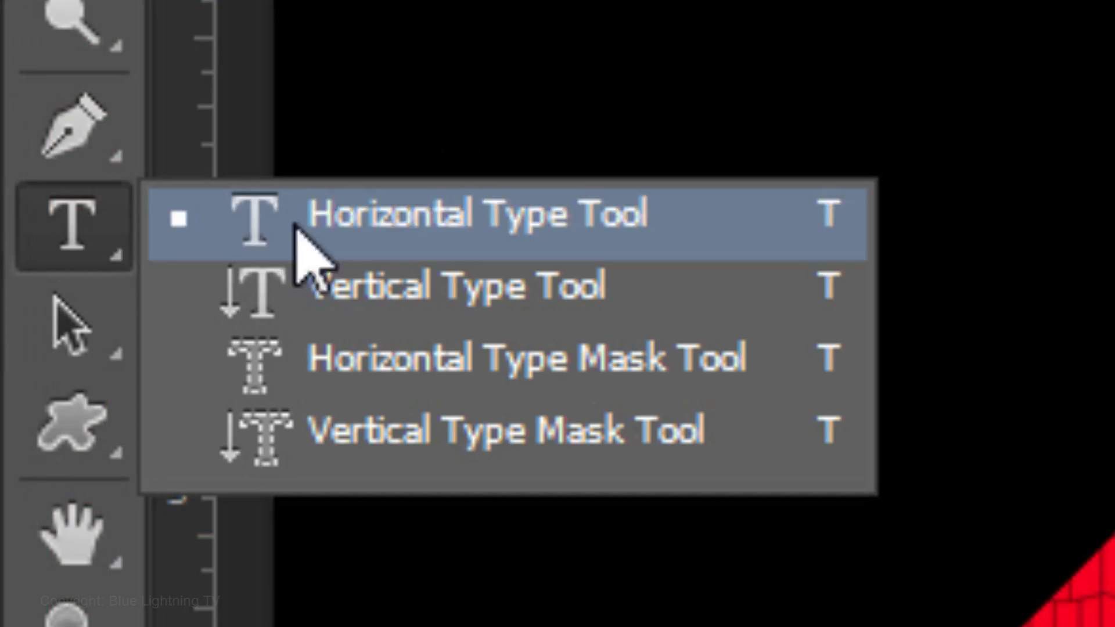
pyautogui.click(432, 223)
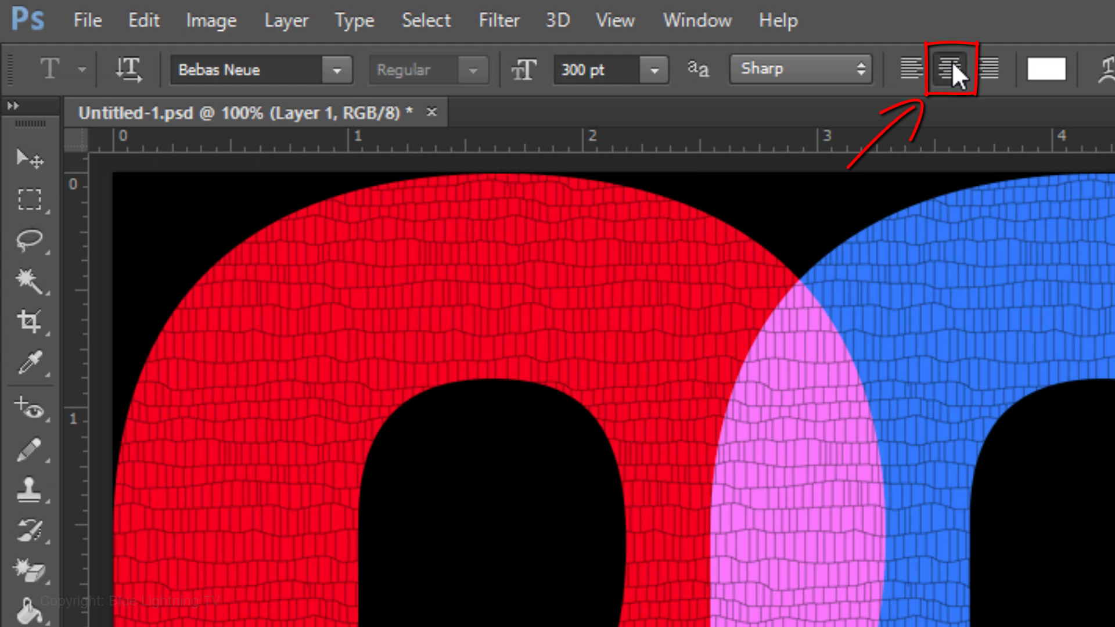
pyautogui.click(336, 70)
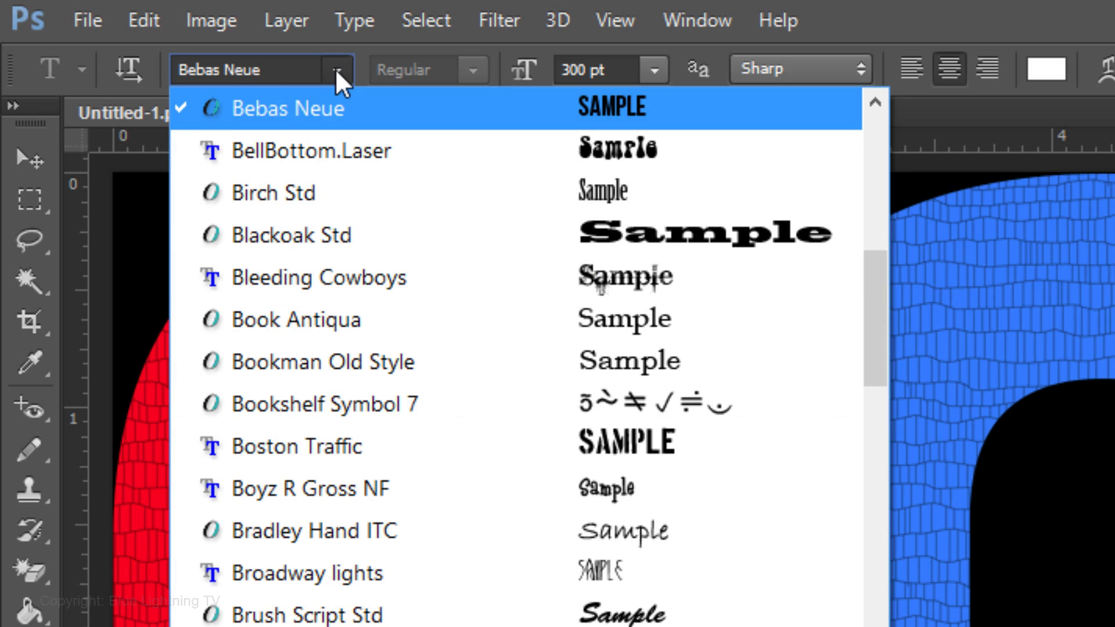
pyautogui.moveTo(873, 284); pyautogui.dragTo(870, 62)
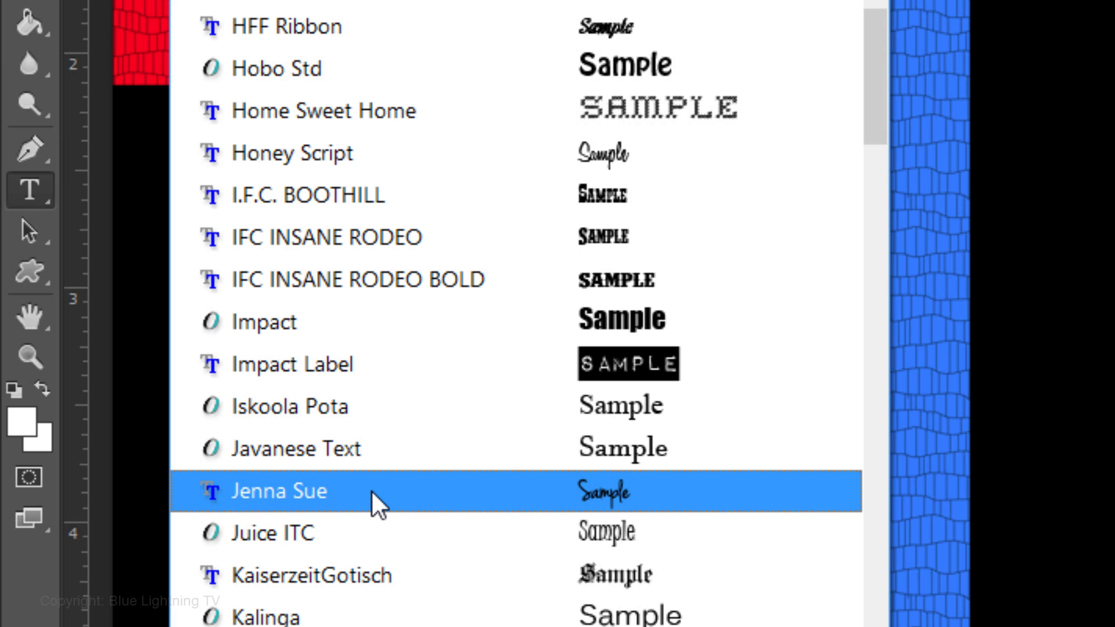
pyautogui.click(372, 491)
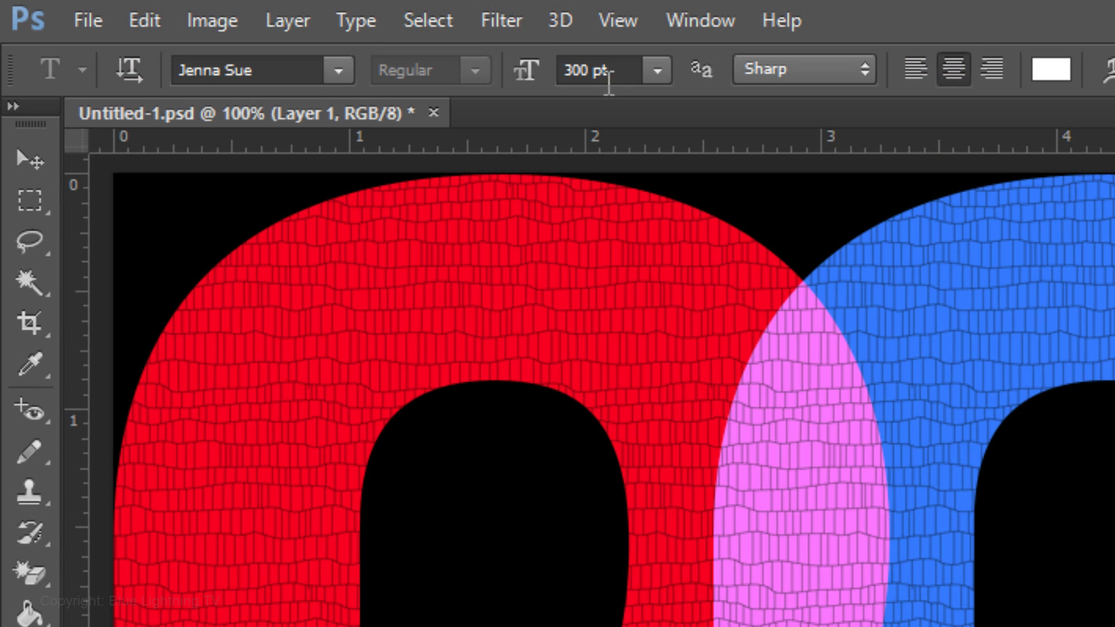
pyautogui.click(542, 69)
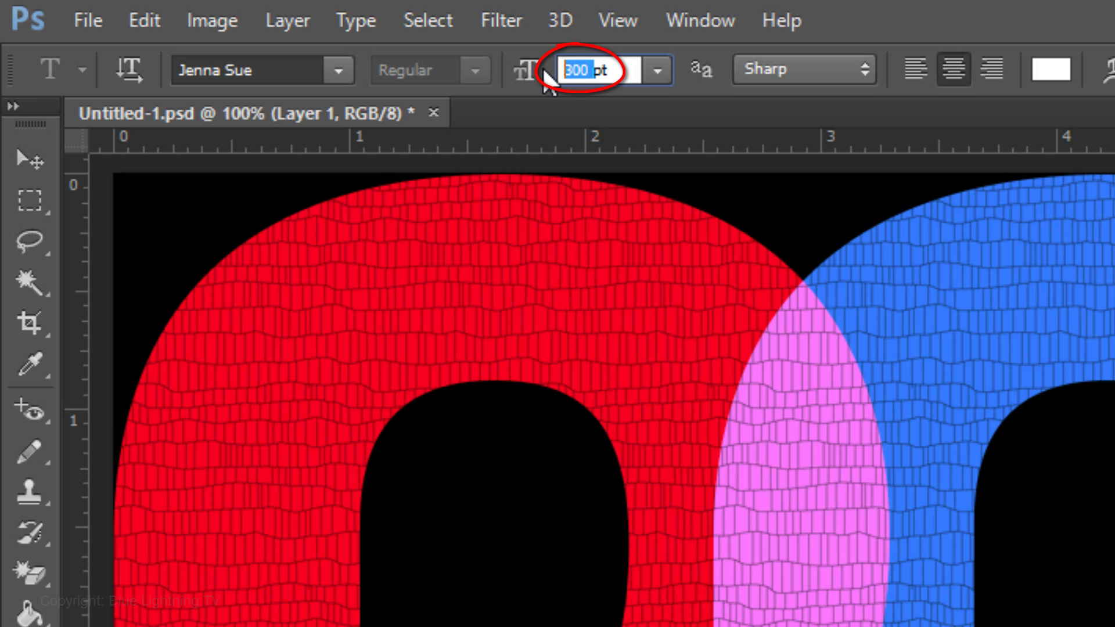
pyautogui.write('130')
pyautogui.press('Return')
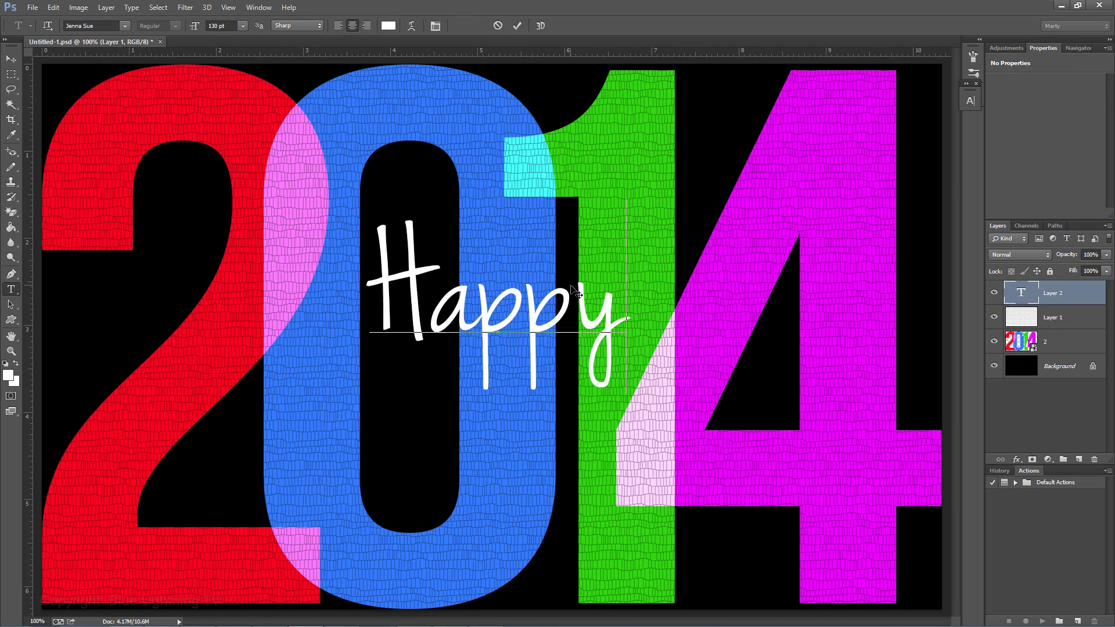
# Step: Type and commit the 'Happy New Year!' greeting, then bring up the layer effects list
pyautogui.write('New Year!')
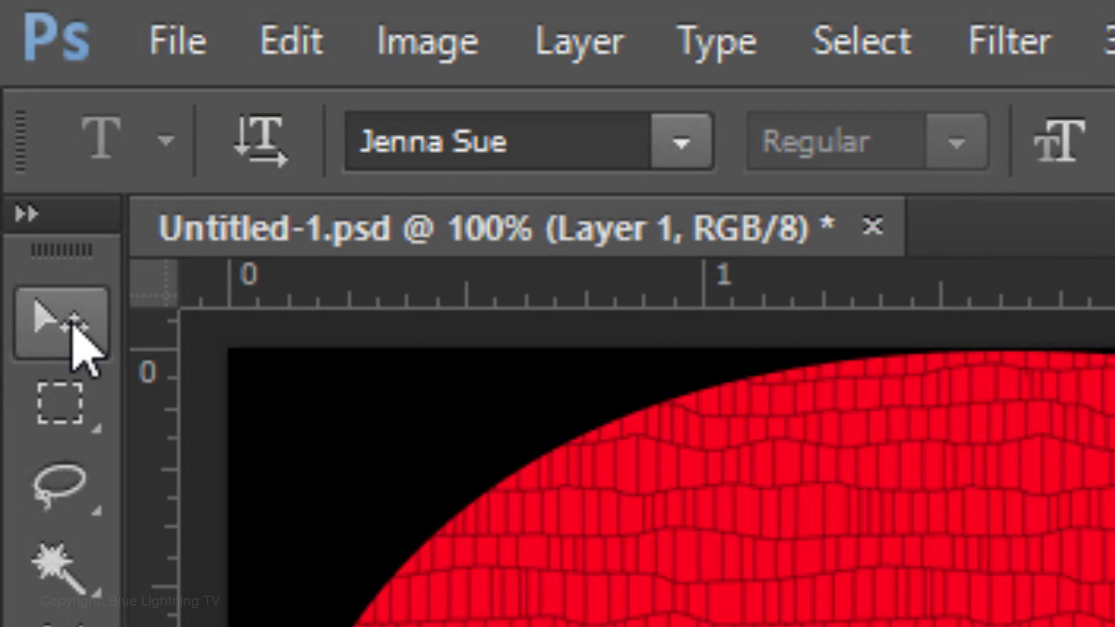
pyautogui.click(73, 328)
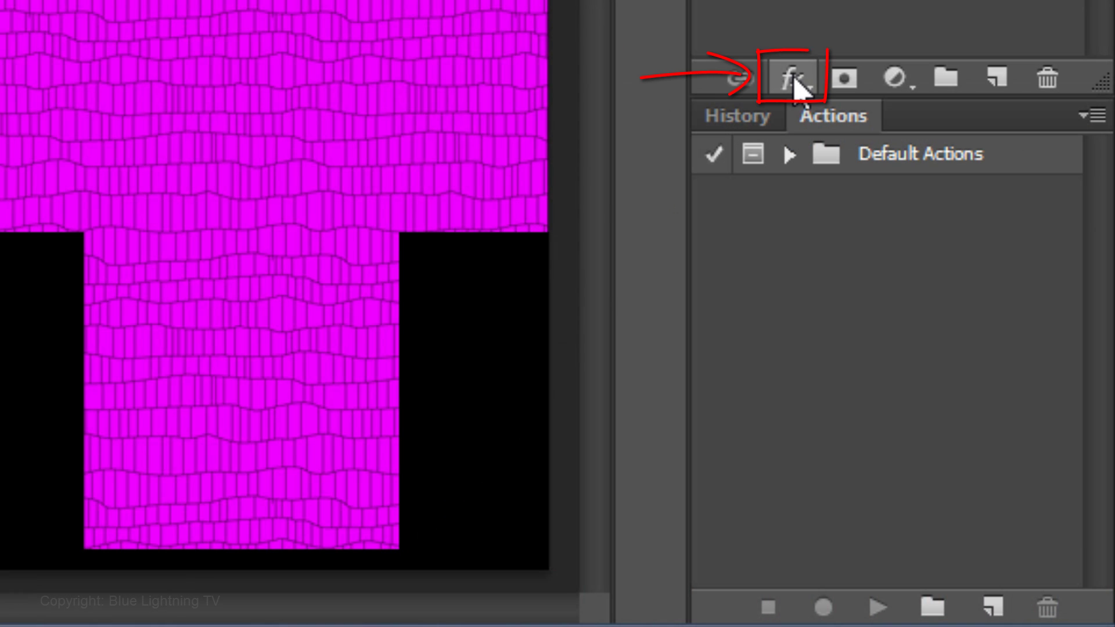
pyautogui.click(794, 79)
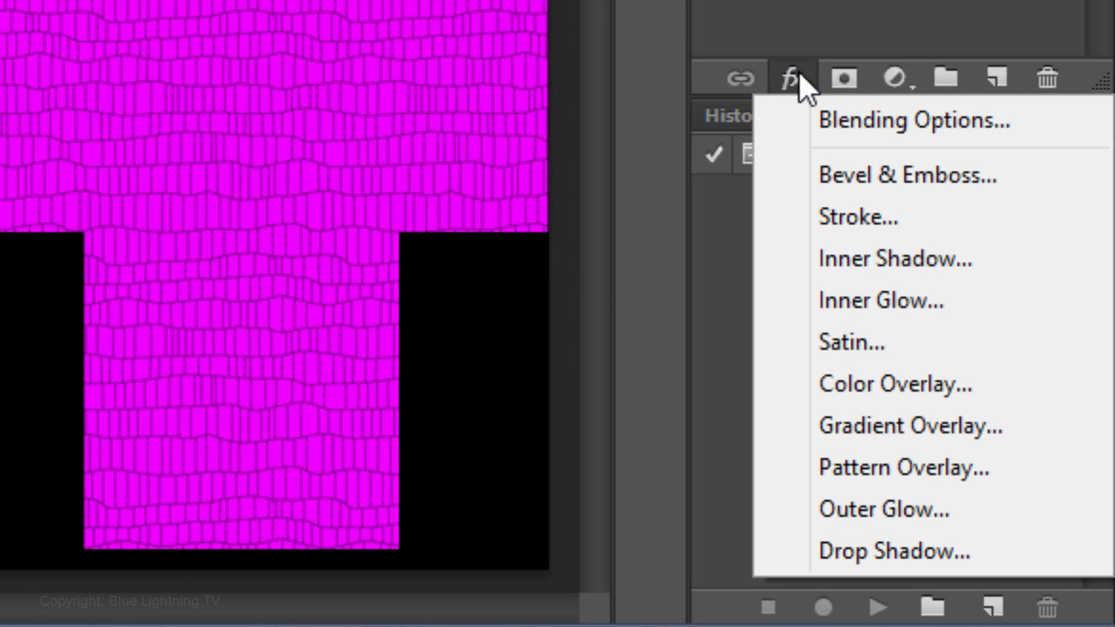
# Step: Add a black Dissolve outer glow at 100% opacity, 35% spread and 16 px size
pyautogui.click(853, 511)
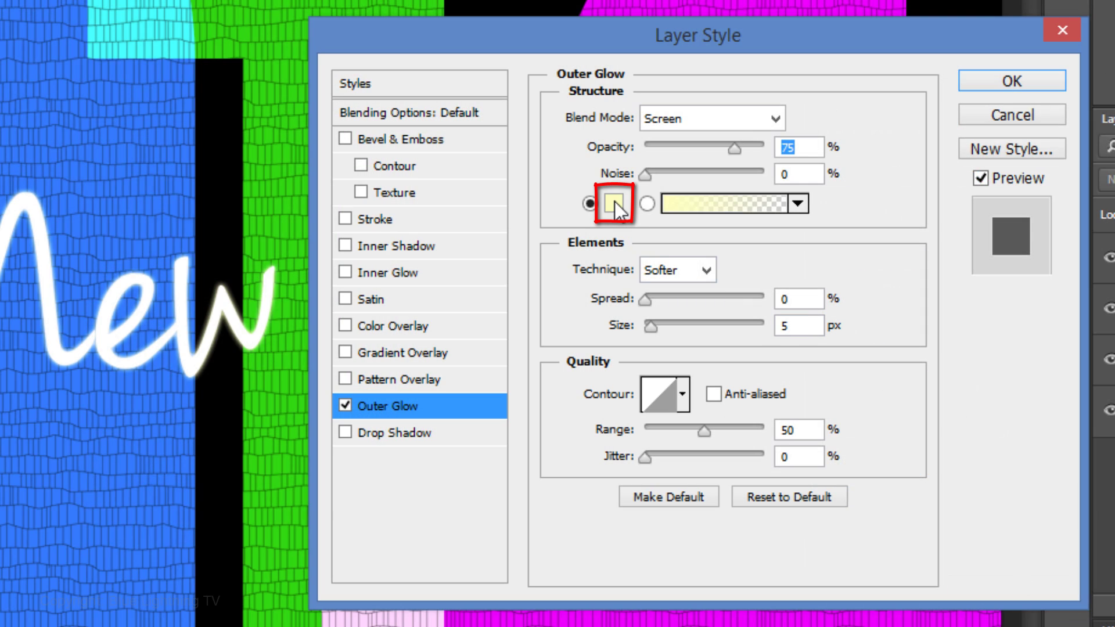
pyautogui.click(614, 203)
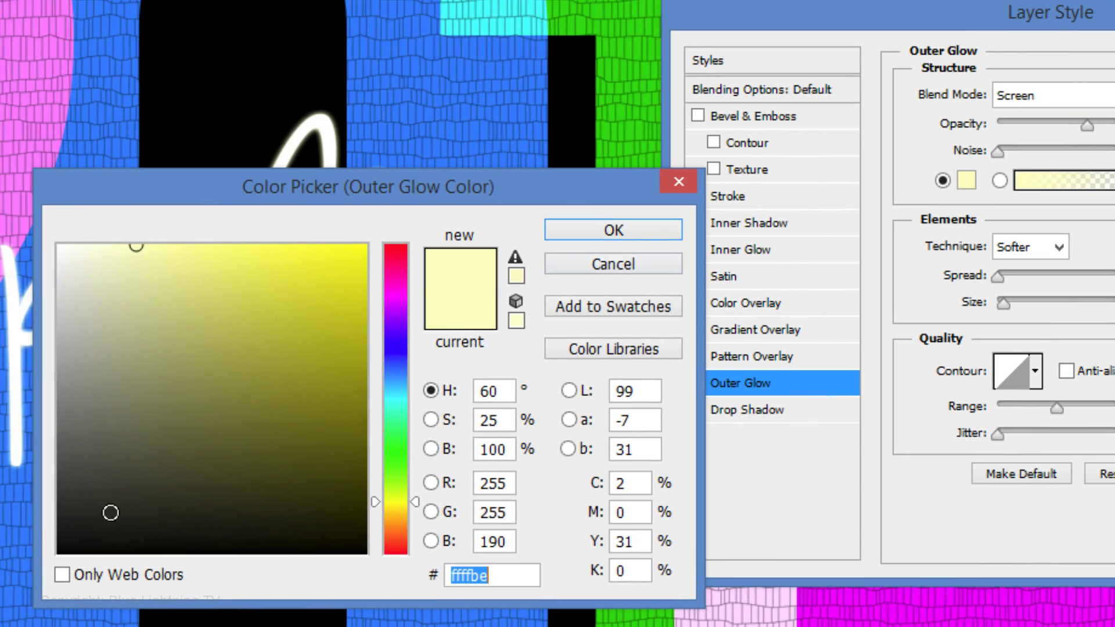
pyautogui.moveTo(111, 512); pyautogui.dragTo(52, 556)
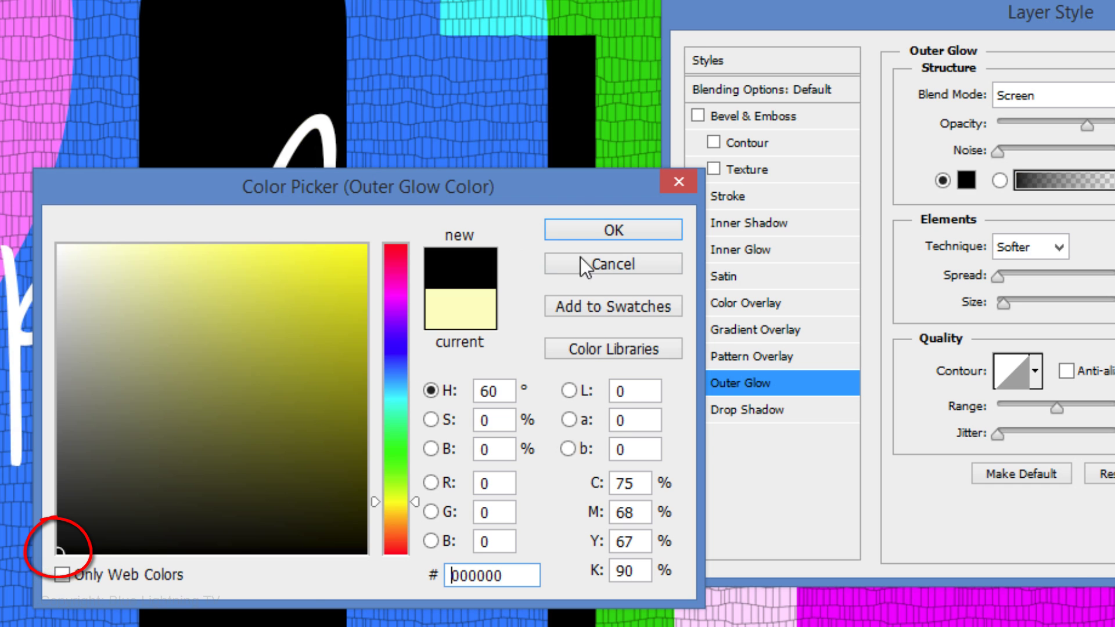
pyautogui.click(615, 231)
pyautogui.click(699, 115)
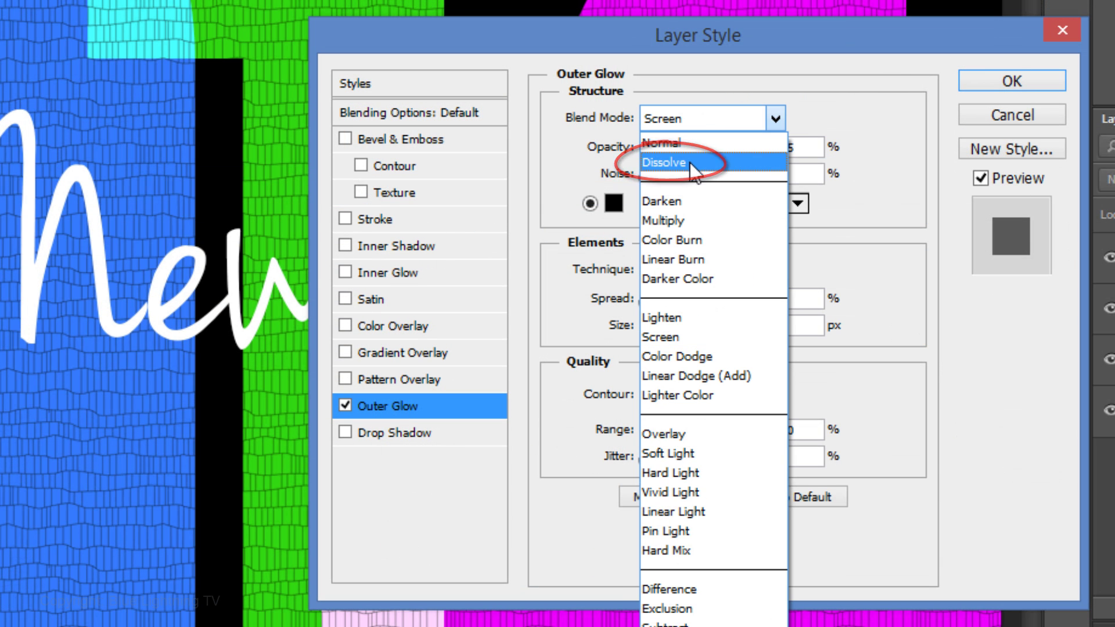
pyautogui.click(690, 164)
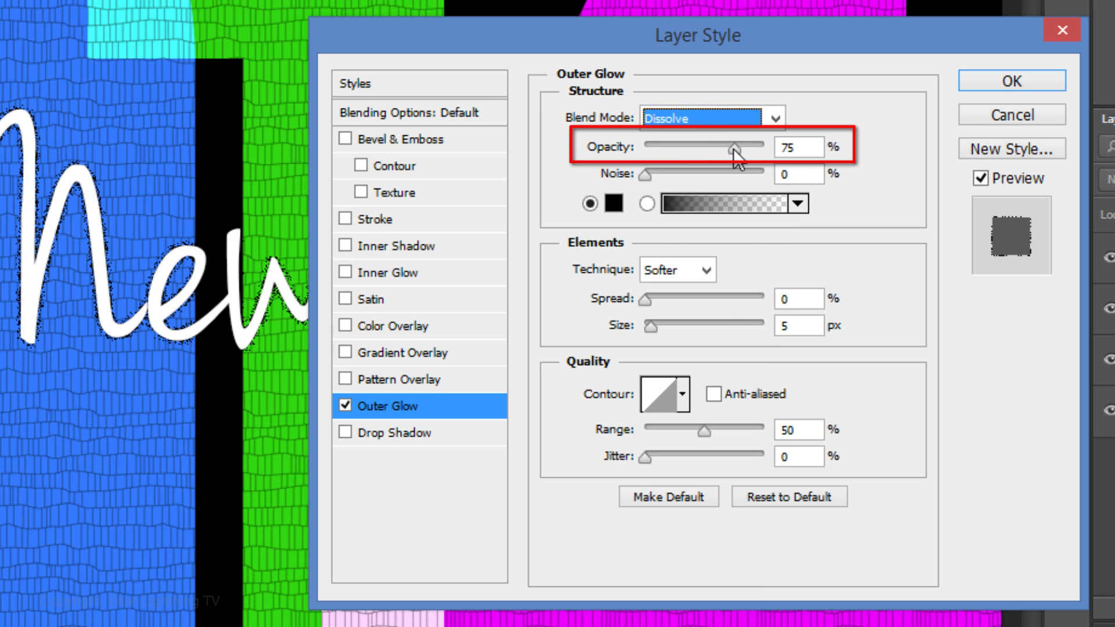
pyautogui.moveTo(734, 149); pyautogui.dragTo(770, 150)
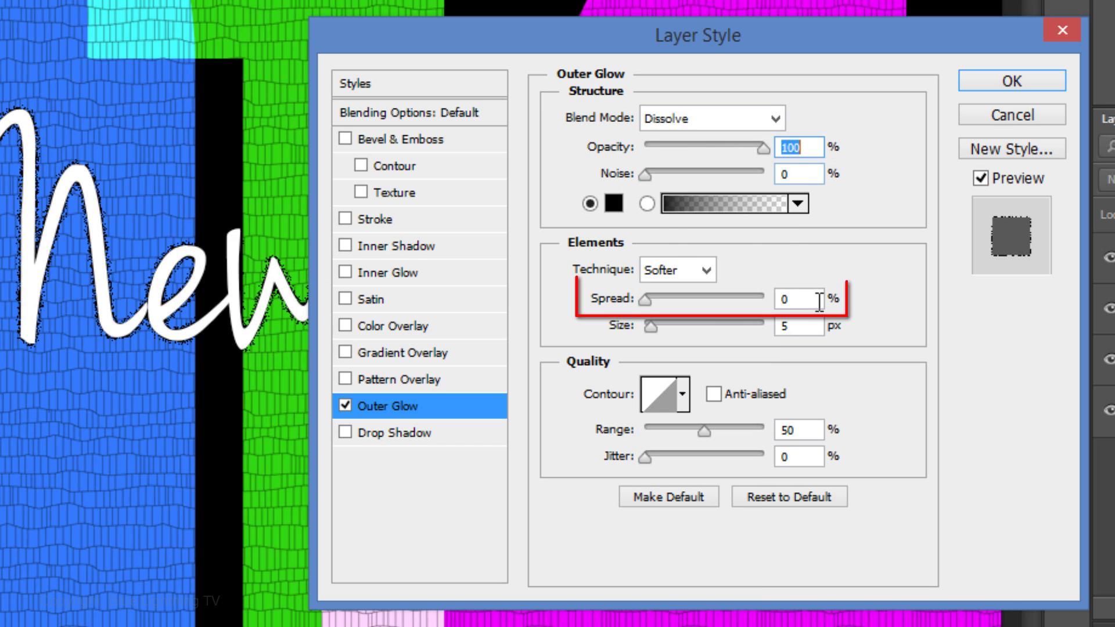
pyautogui.doubleClick(796, 299)
pyautogui.write('35')
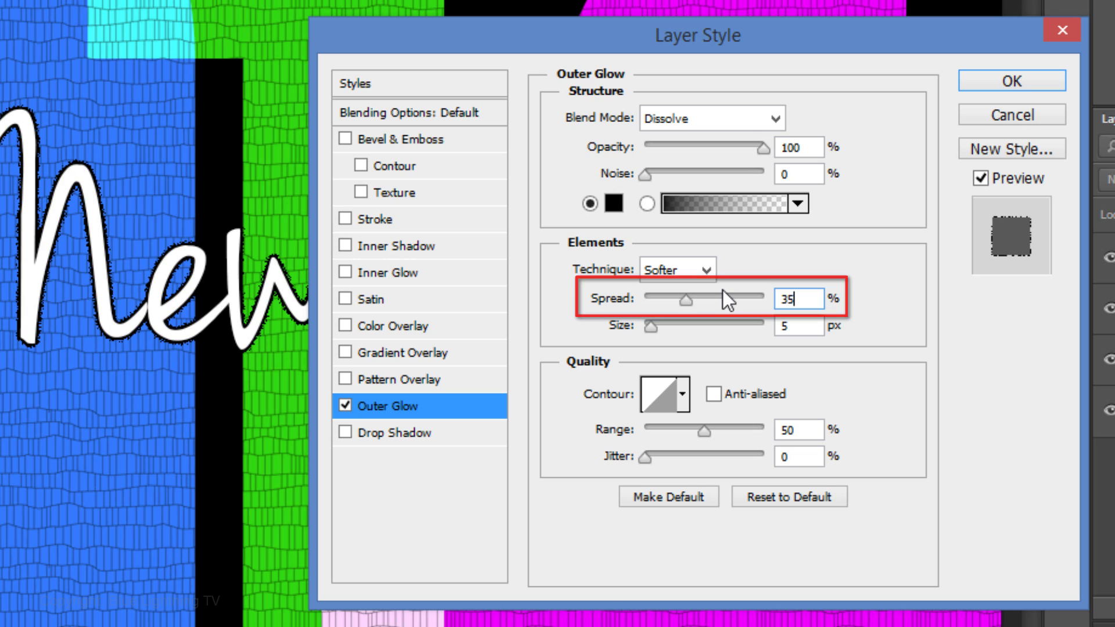
pyautogui.click(746, 300)
pyautogui.press('Tab')
pyautogui.write('16')
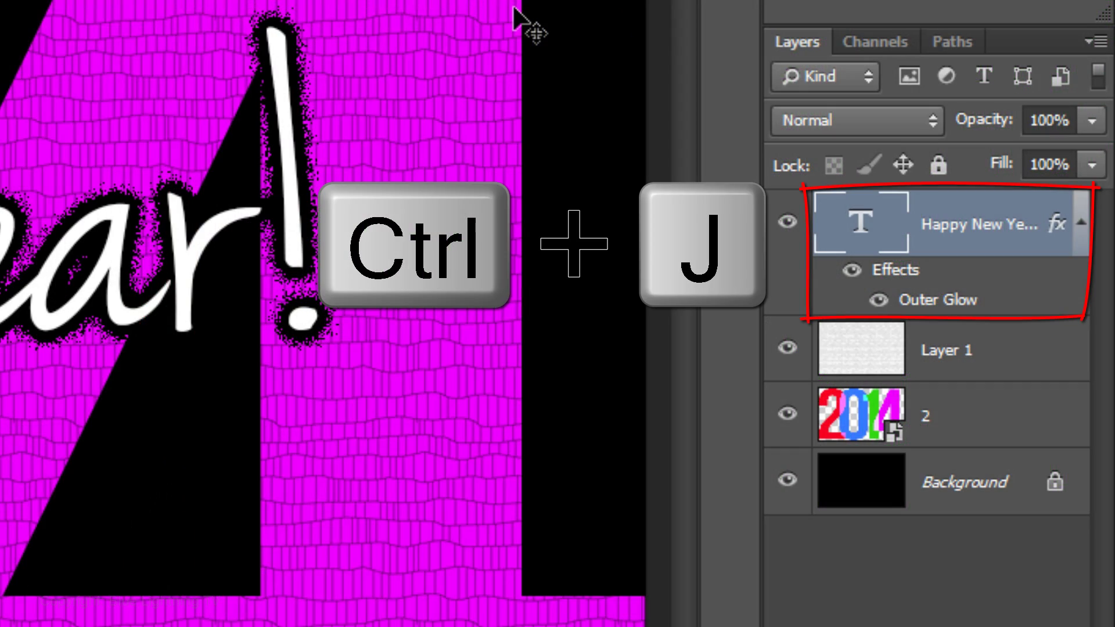
# Step: Duplicate the Happy New Year! text layer and move the copy down below the original
pyautogui.hotkey('ctrl', 'j')
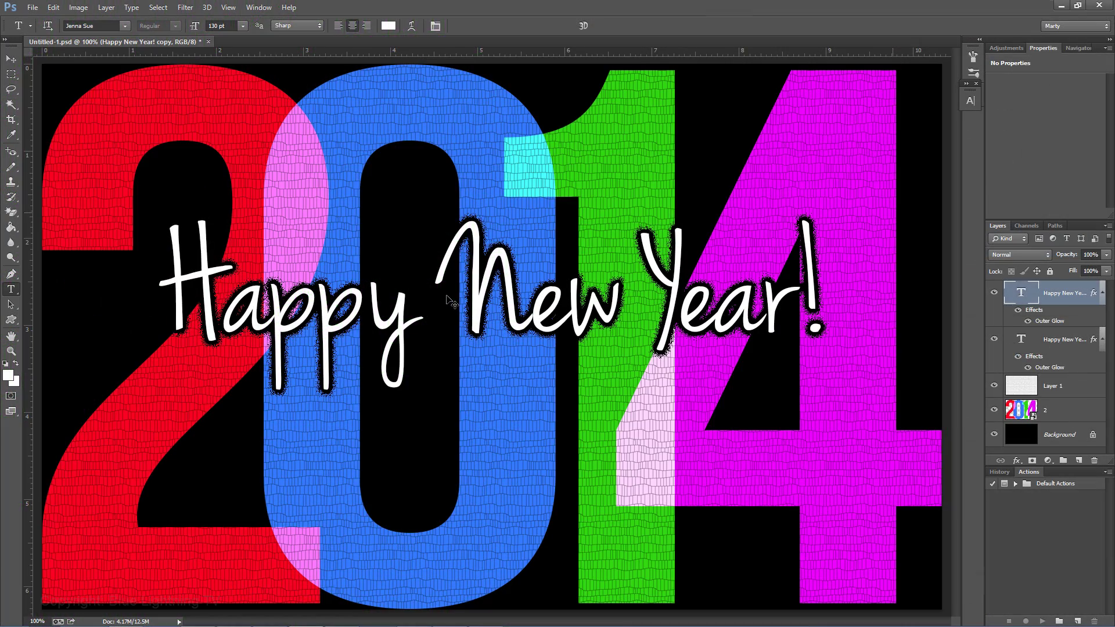
pyautogui.press('v')
pyautogui.moveTo(450, 301); pyautogui.dragTo(456, 469)
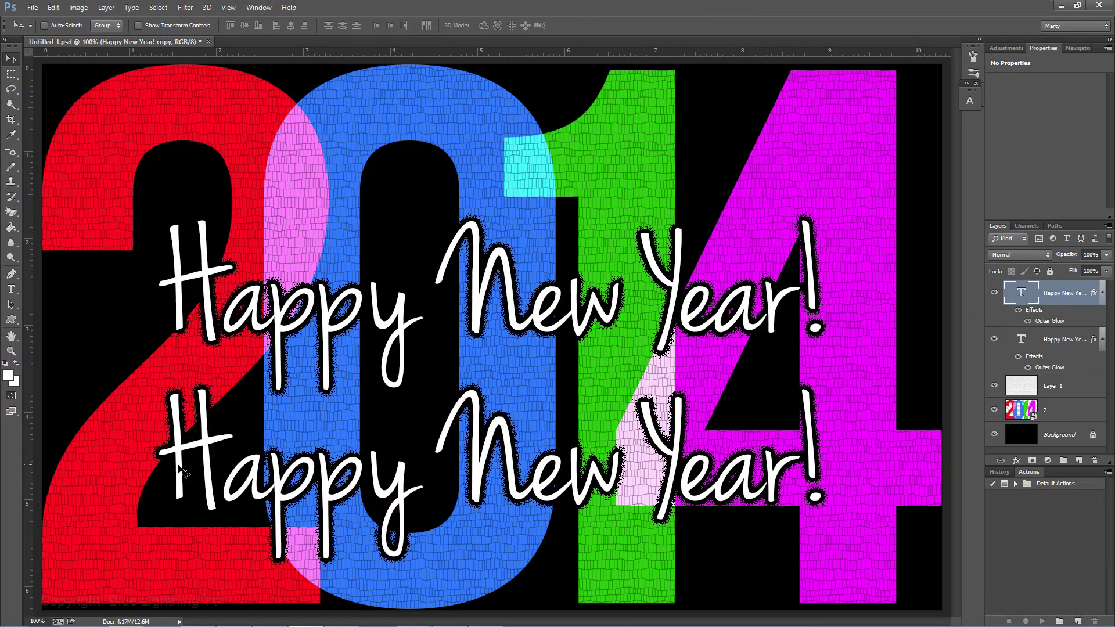
# Step: Resize the lower line to 55 pt and replace its text with the family names
pyautogui.press('t')
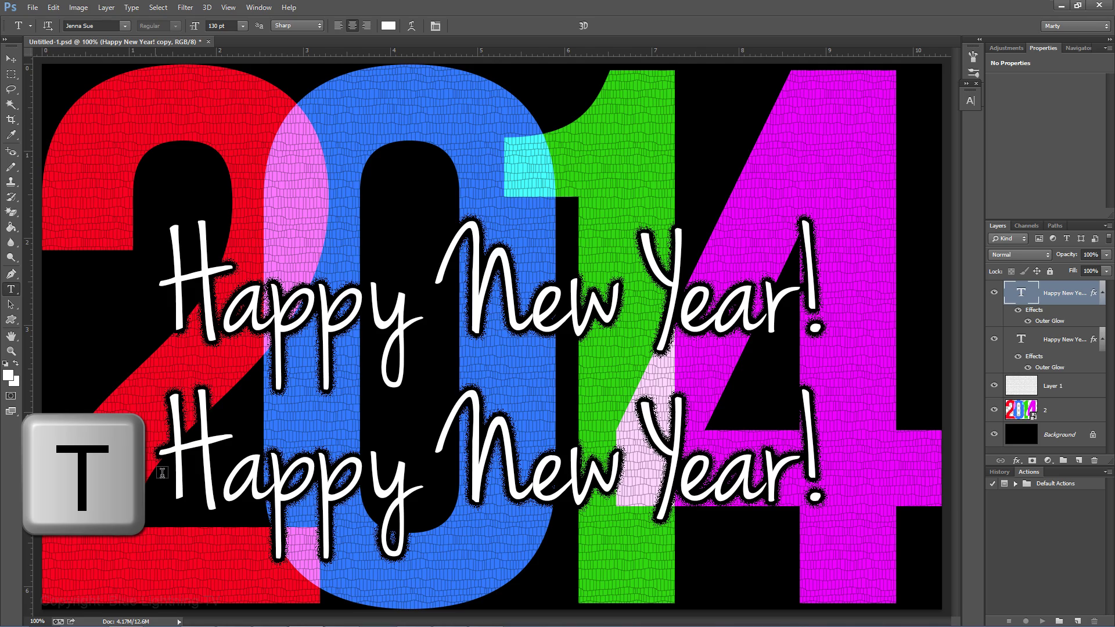
pyautogui.moveTo(161, 473); pyautogui.dragTo(907, 489)
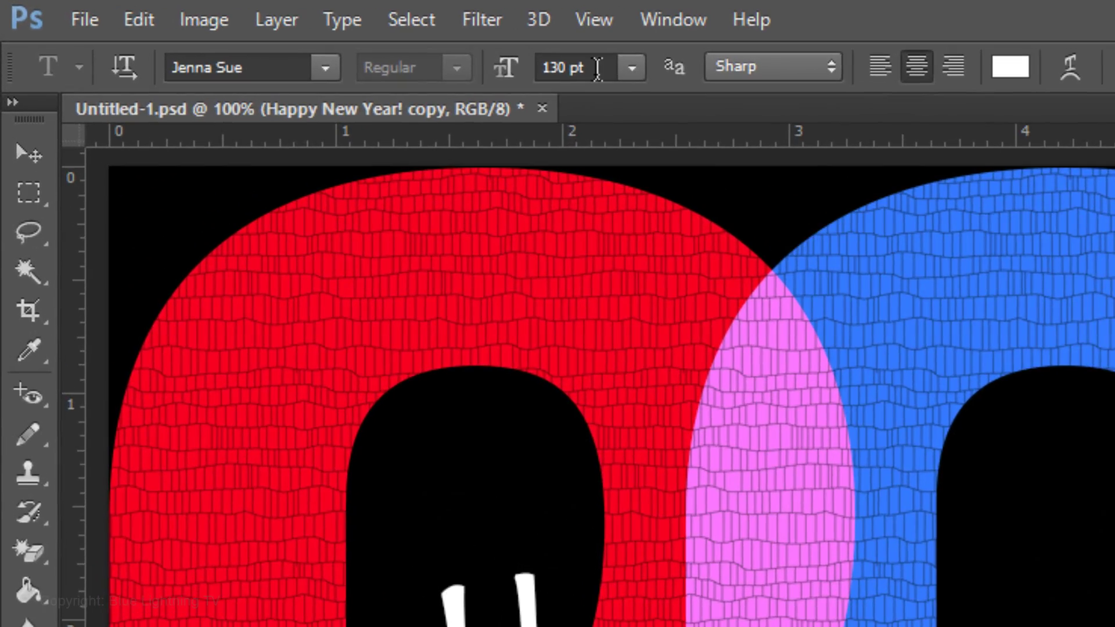
pyautogui.moveTo(220, 26); pyautogui.dragTo(215, 26)
pyautogui.moveTo(562, 68); pyautogui.dragTo(525, 67)
pyautogui.write('55')
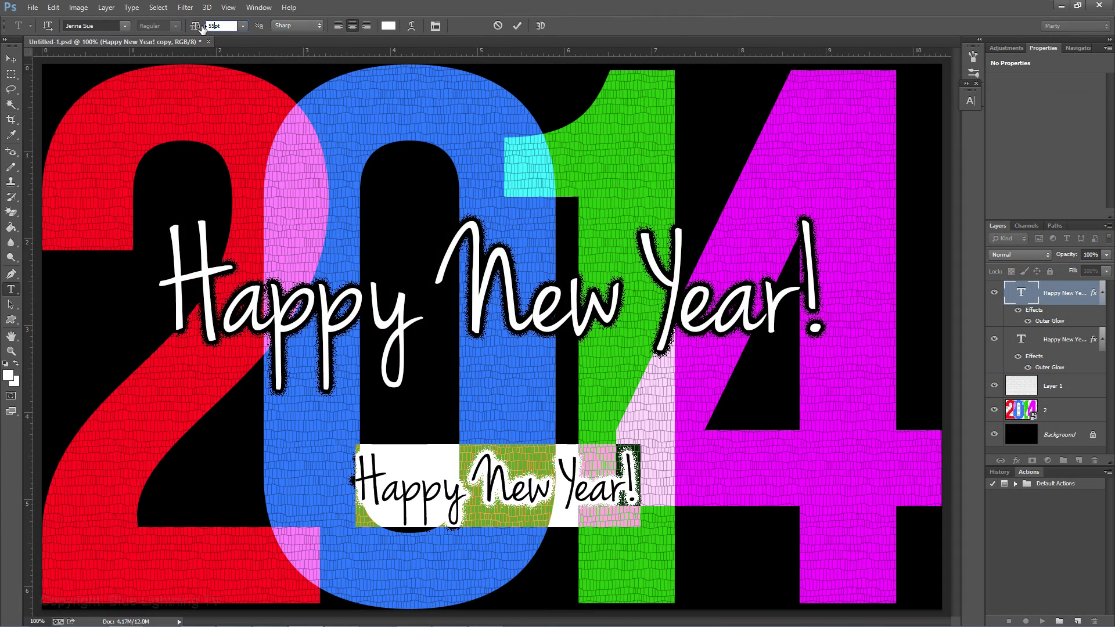
pyautogui.press('Return')
pyautogui.write('George, Martha,')
pyautogui.write(' John & Abigail')
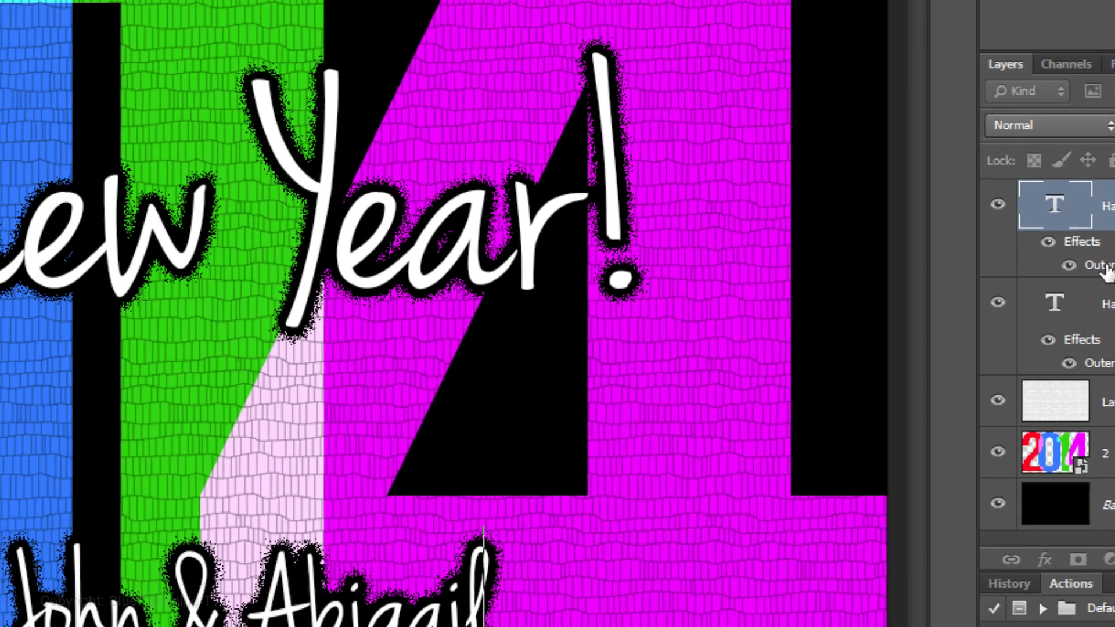
# Step: Change the names layer's outer glow to 47% spread and 9 px size
pyautogui.doubleClick(950, 262)
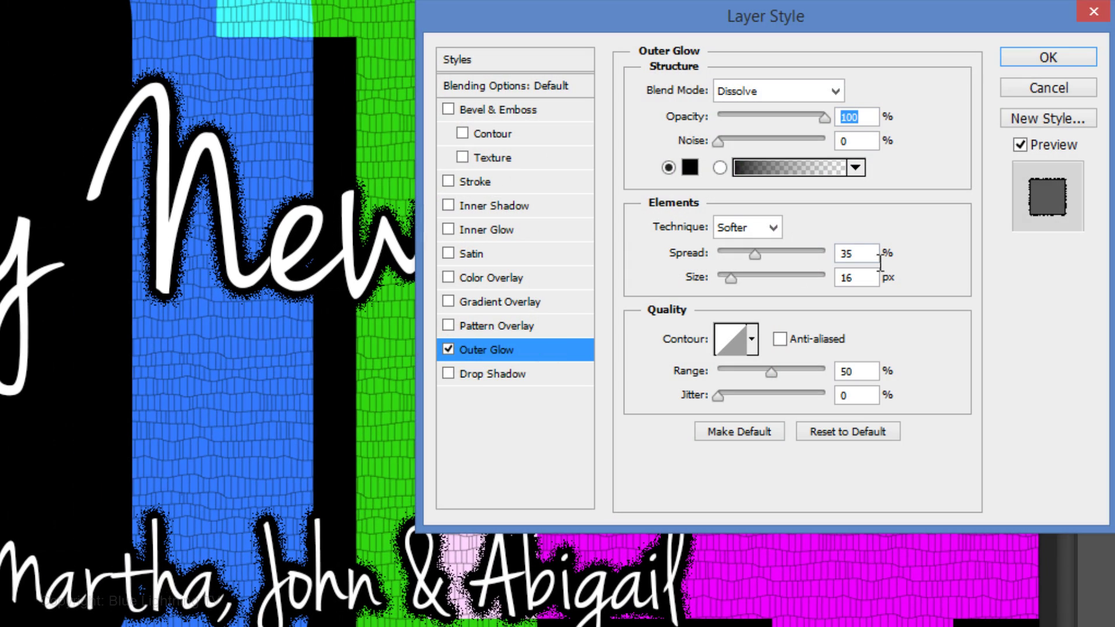
pyautogui.click(875, 259)
pyautogui.press('BackSpace')
pyautogui.press('BackSpace')
pyautogui.write('47')
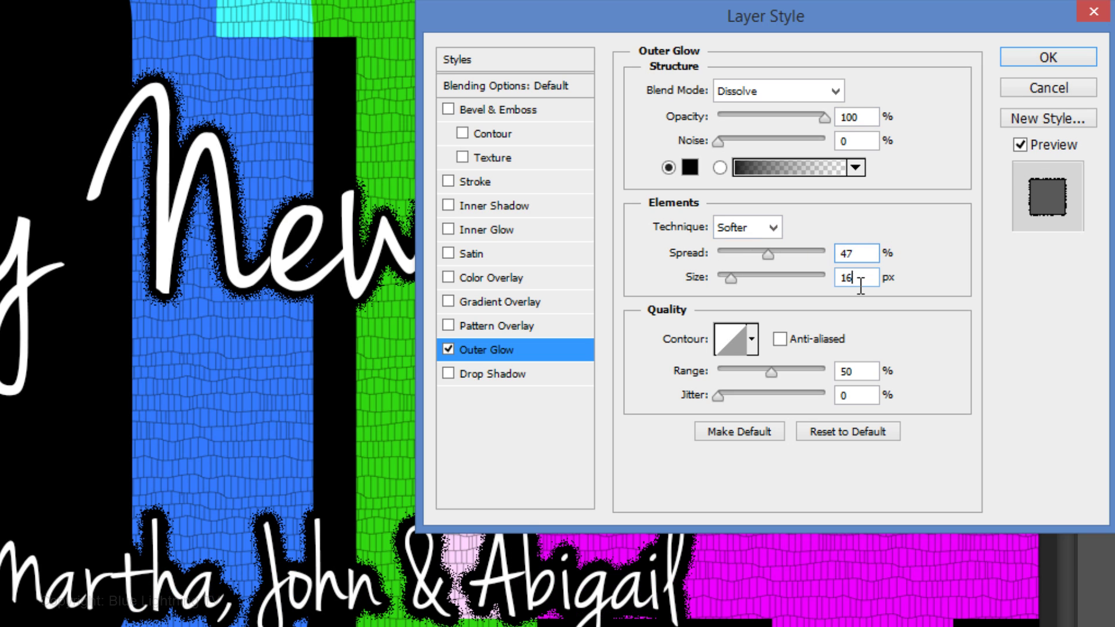
pyautogui.doubleClick(858, 278)
pyautogui.write('9')
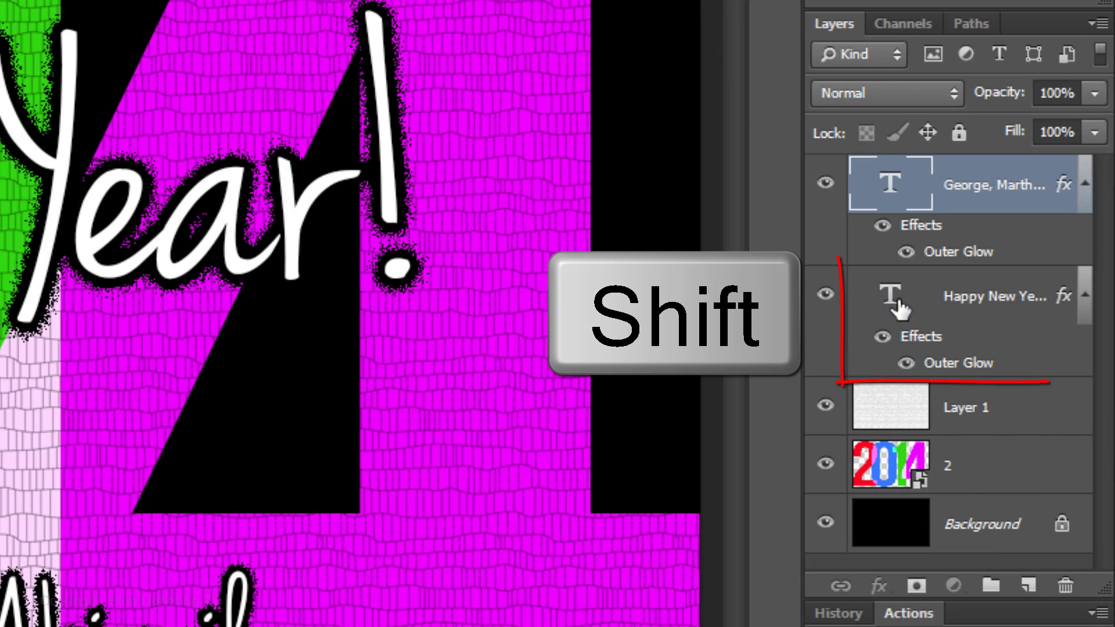
# Step: Align both text layers to the canvas's horizontal centre and lower Happy New Year! toward the names
pyautogui.keyDown('shift'); pyautogui.click(899, 308); pyautogui.keyUp('shift')
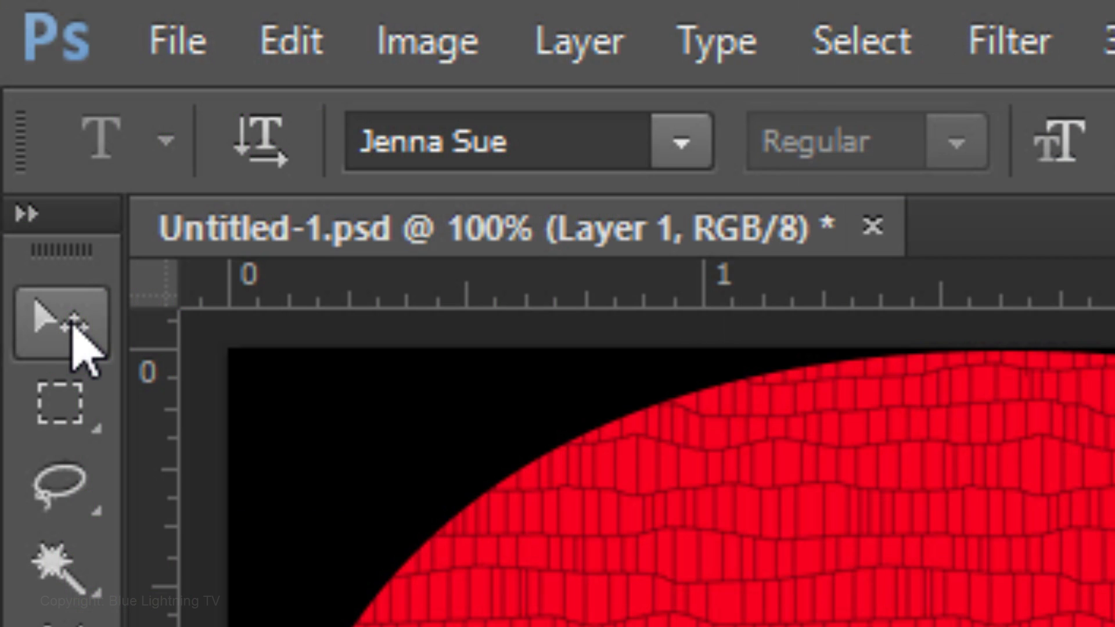
pyautogui.click(73, 331)
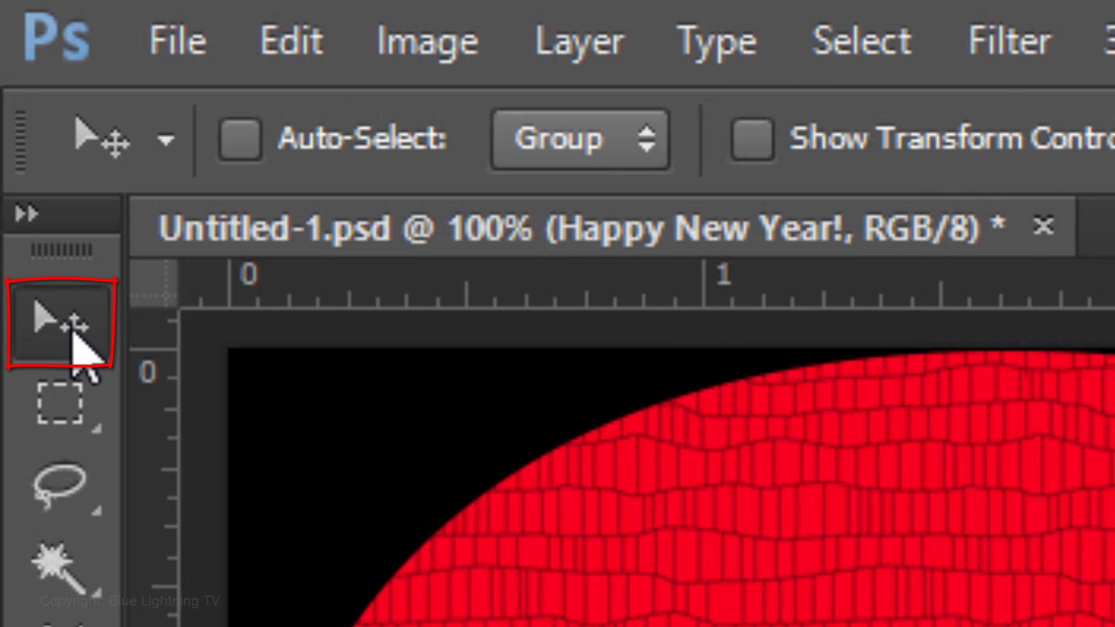
pyautogui.hotkey('ctrl', 'a')
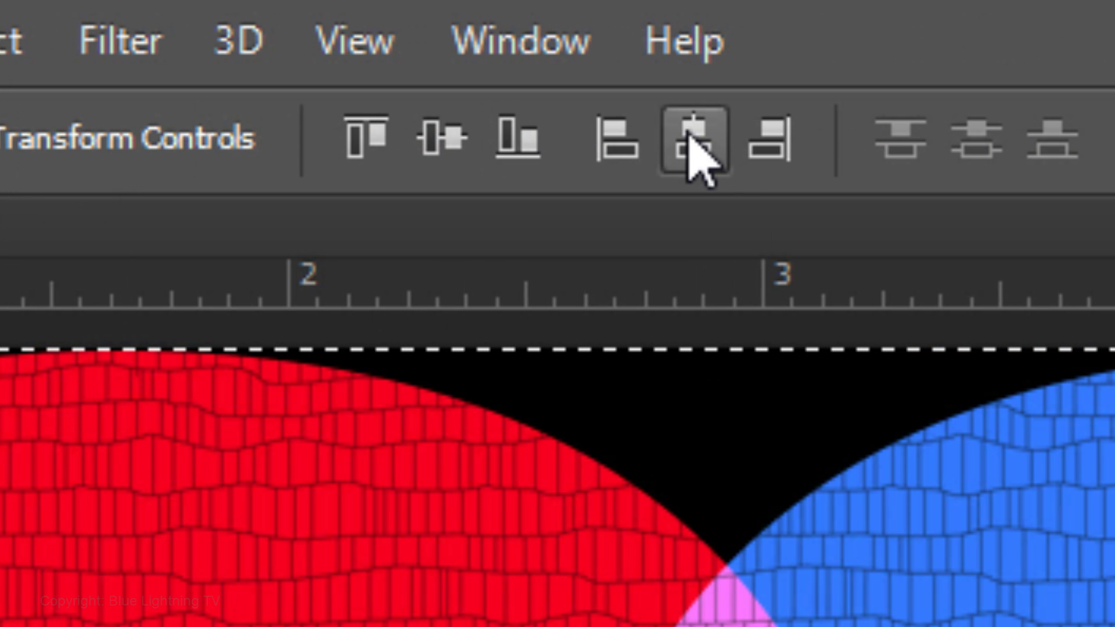
pyautogui.click(690, 136)
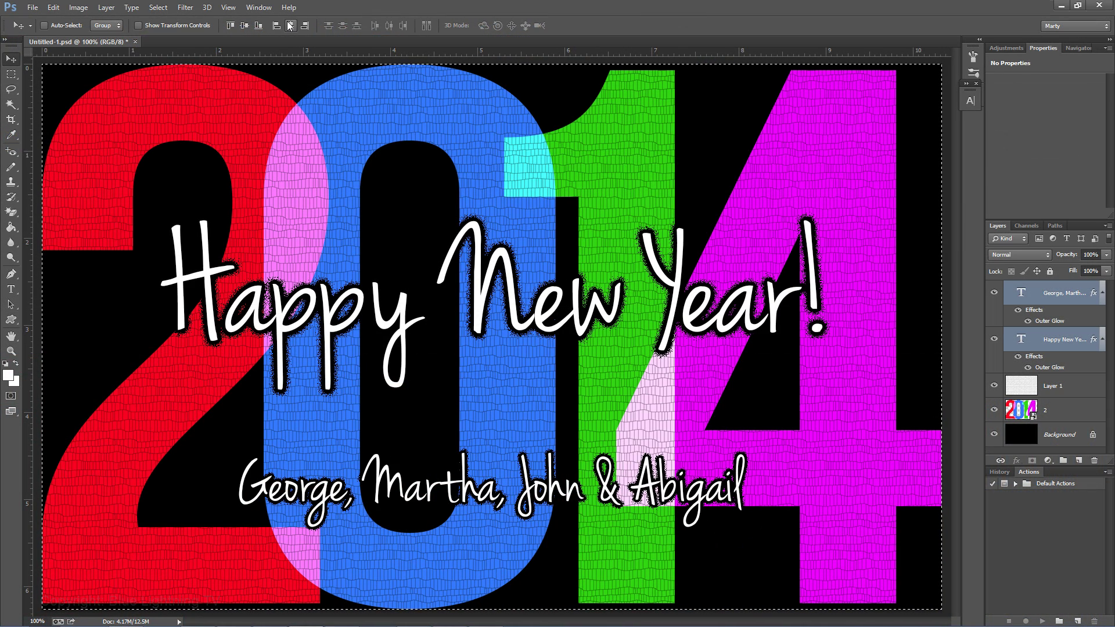
pyautogui.hotkey('ctrl', 'd')
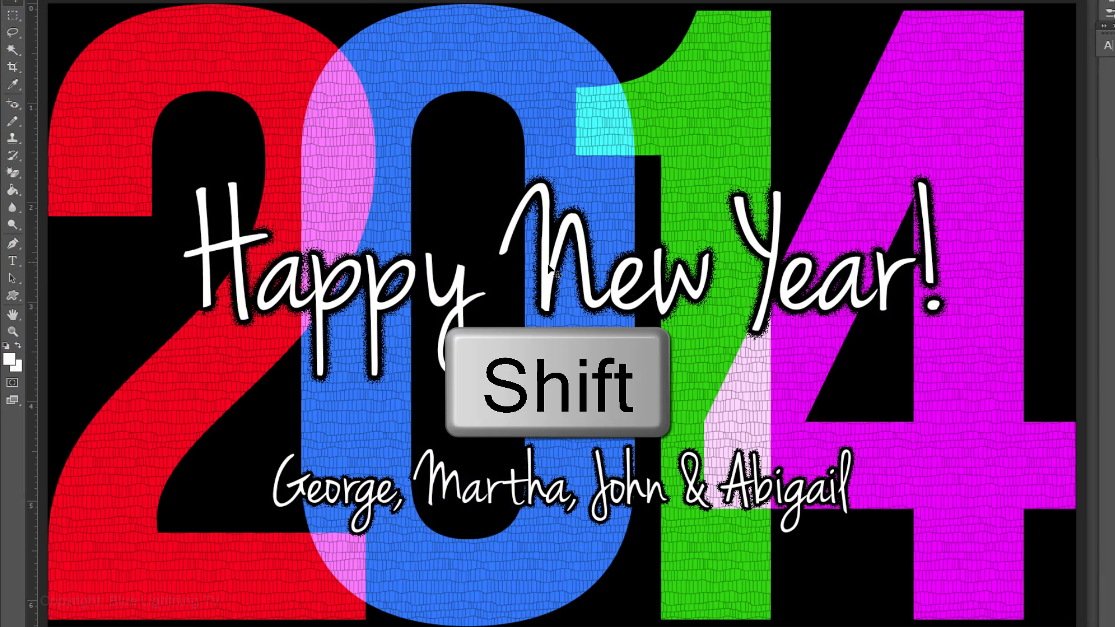
pyautogui.moveTo(549, 273); pyautogui.dragTo(545, 298)
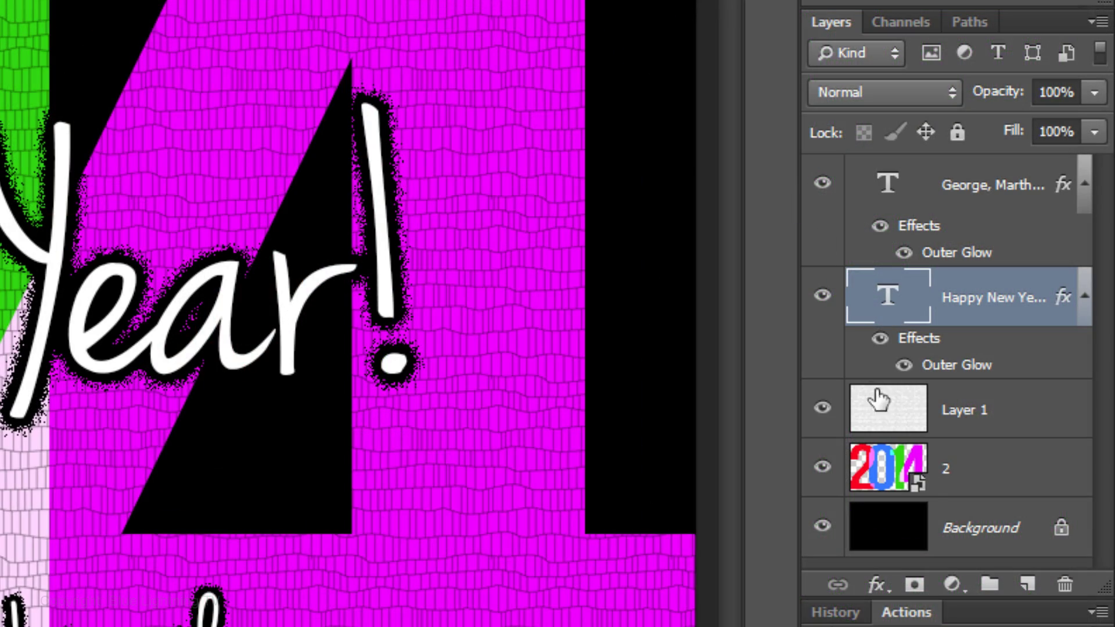
# Step: Open the digits smart object and retype its 4 as 5 so it reads 2015
pyautogui.doubleClick(888, 473)
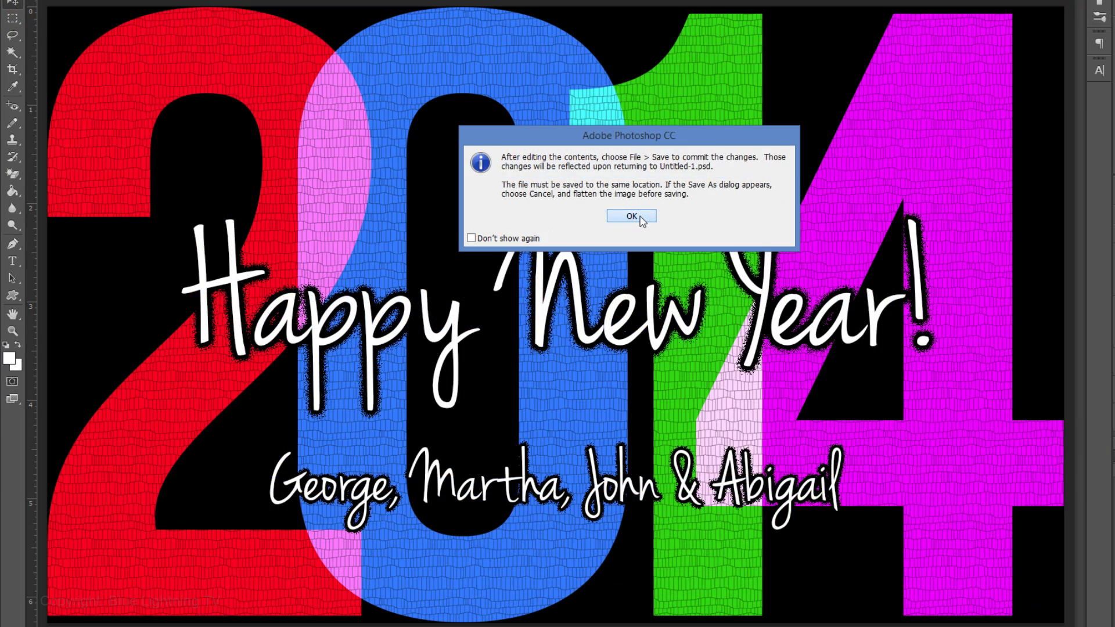
pyautogui.click(581, 385)
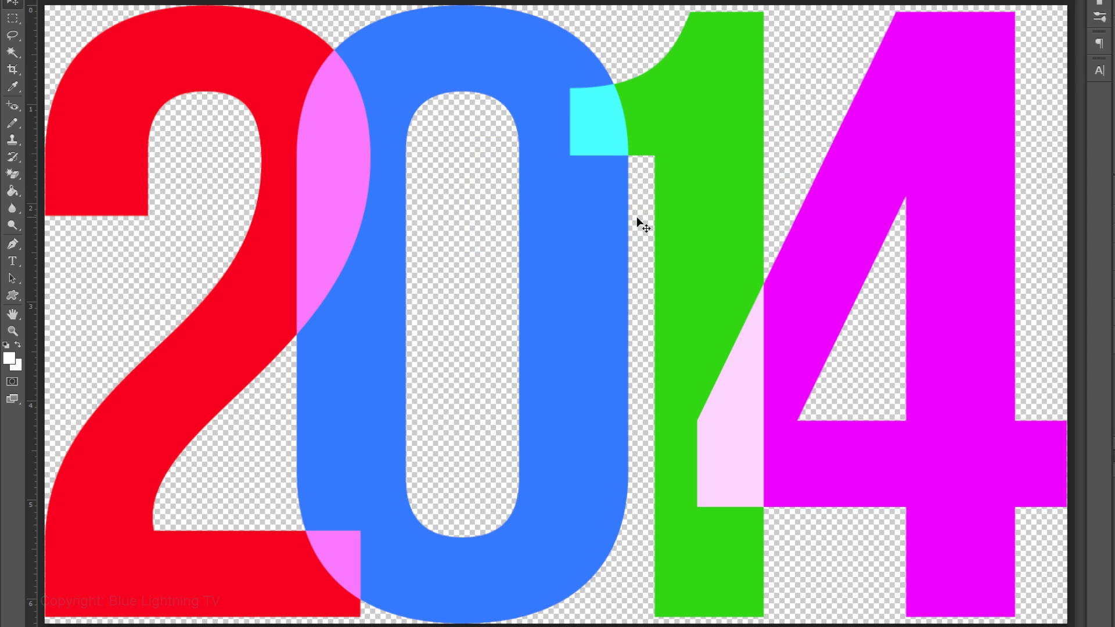
pyautogui.press('t')
pyautogui.moveTo(1049, 526); pyautogui.dragTo(747, 528)
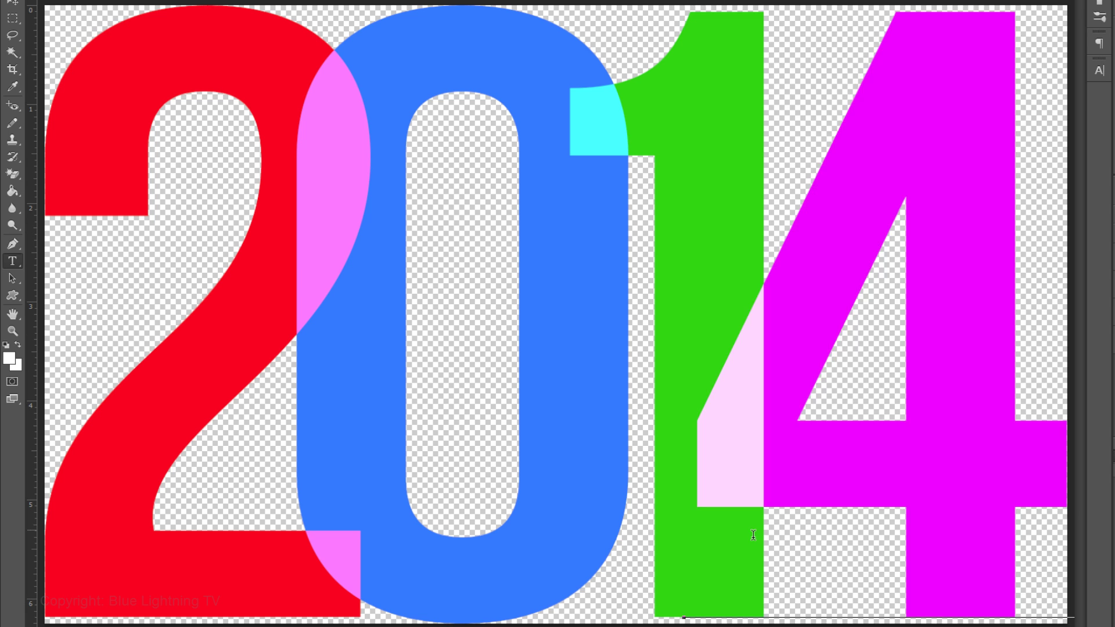
pyautogui.write('5')
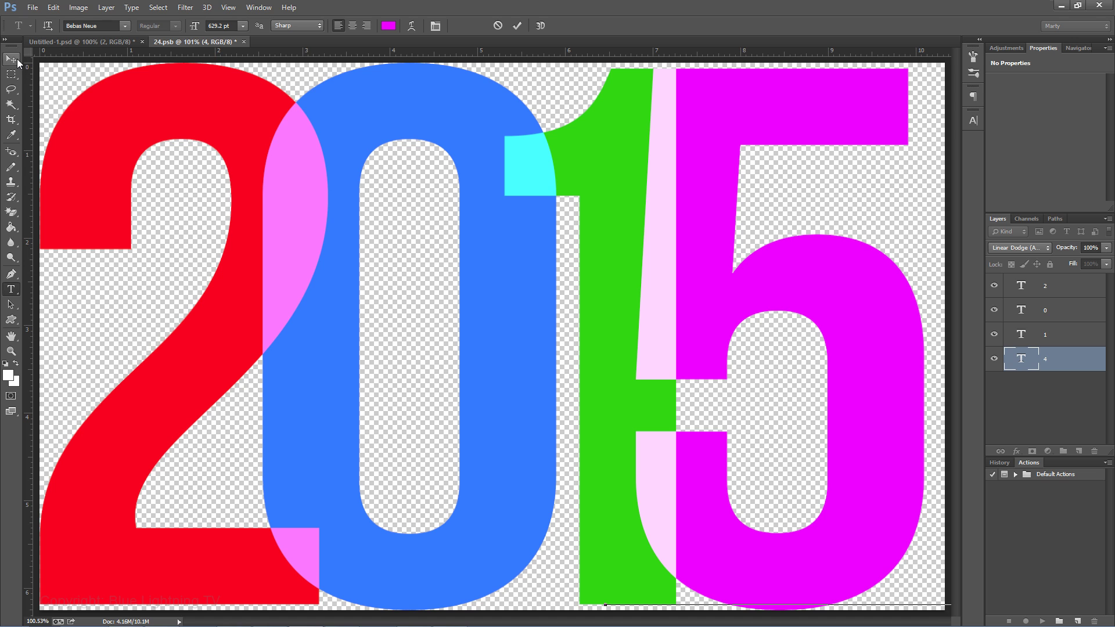
# Step: Nudge the 5 right, then stretch all four digit layers wider to 10.333 in
pyautogui.click(16, 60)
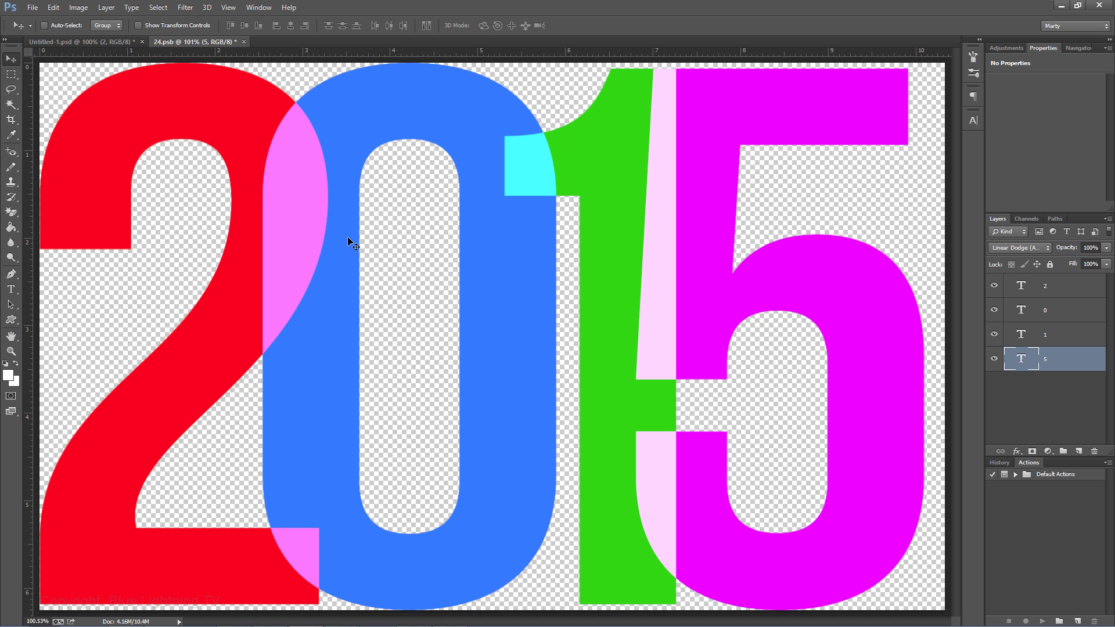
pyautogui.moveTo(695, 351); pyautogui.dragTo(708, 351)
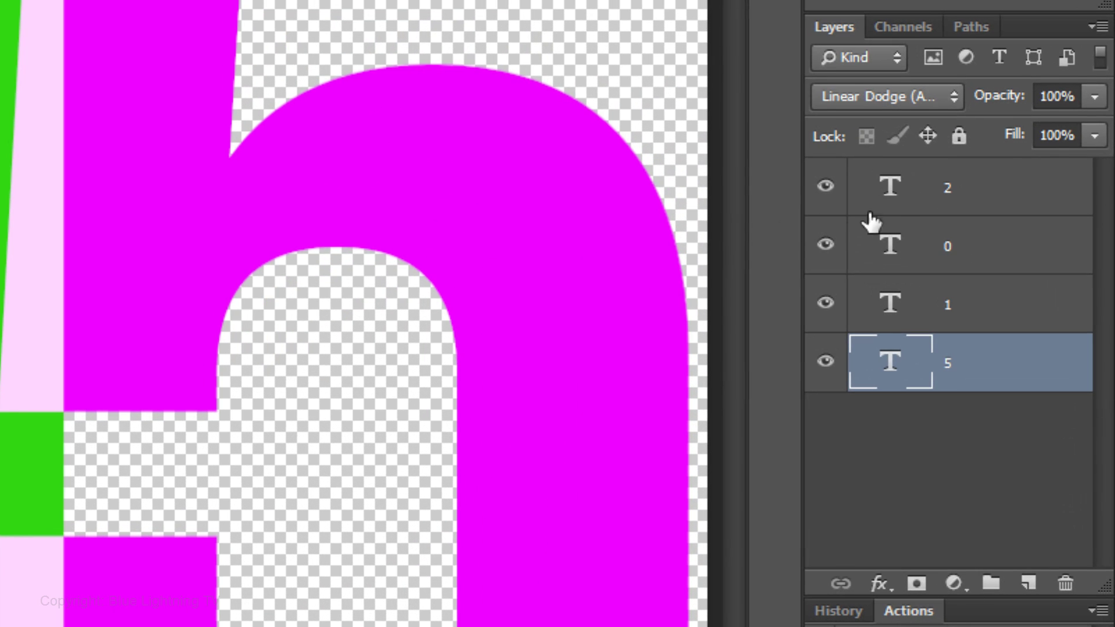
pyautogui.press('shift')
pyautogui.keyDown('shift'); pyautogui.click(892, 200); pyautogui.keyUp('shift')
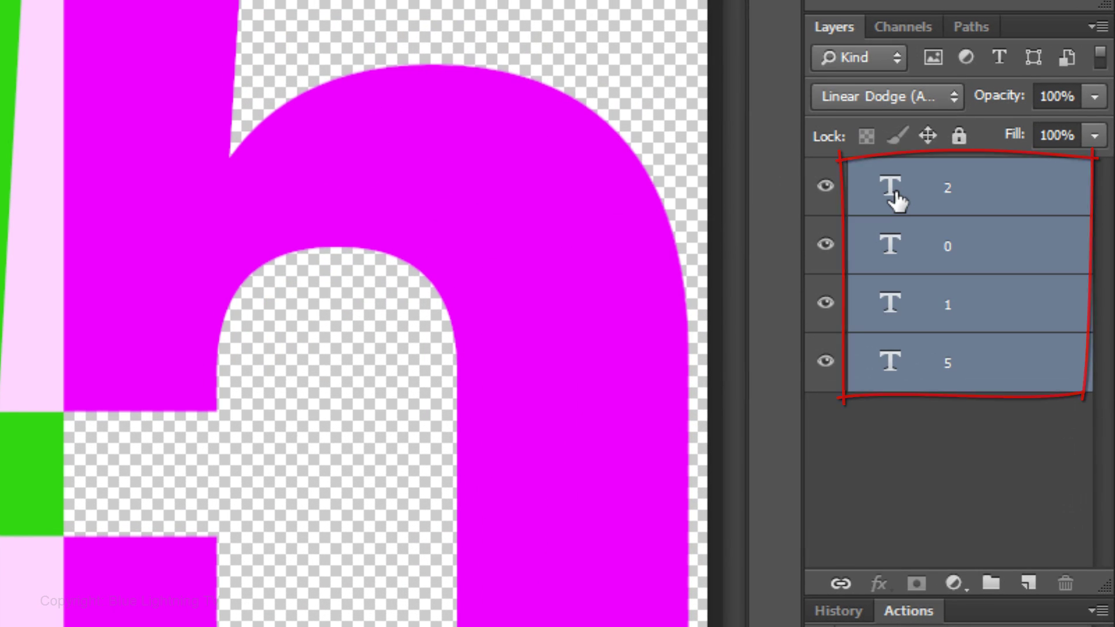
pyautogui.hotkey('ctrl', 't')
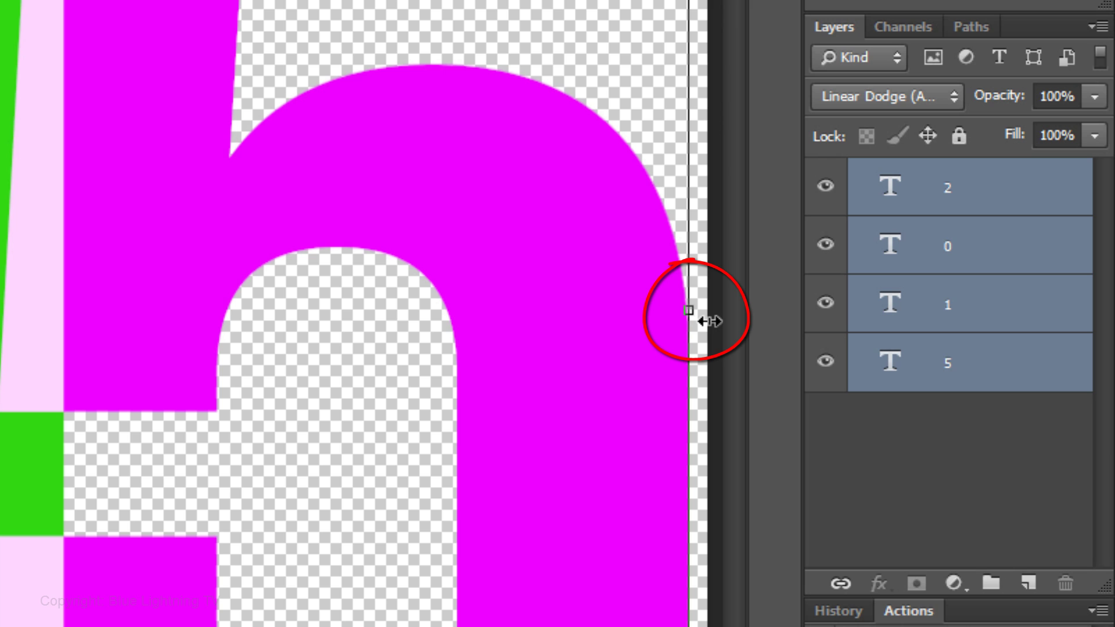
pyautogui.moveTo(709, 319); pyautogui.dragTo(723, 323)
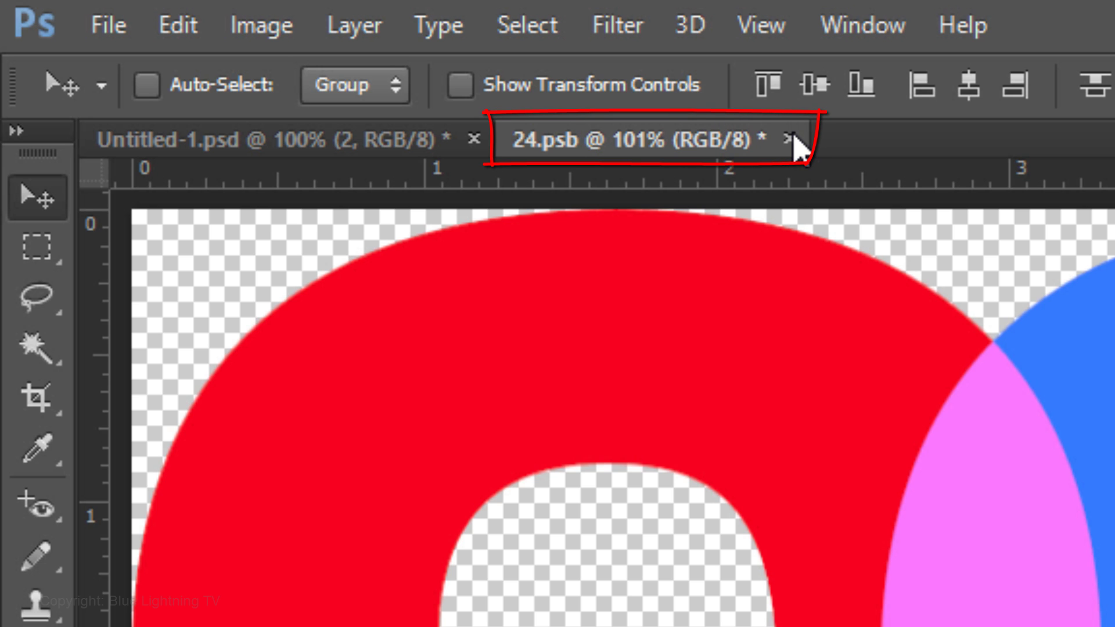
# Step: Close 24.psb, saving its changes, so the card shows 2015
pyautogui.click(790, 138)
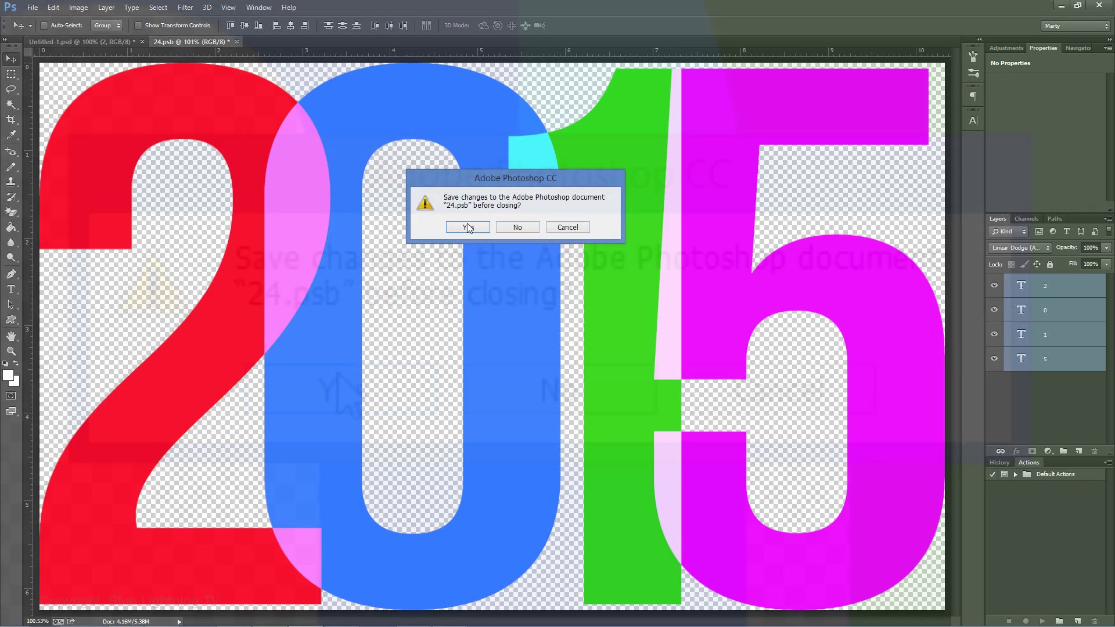
pyautogui.click(468, 228)
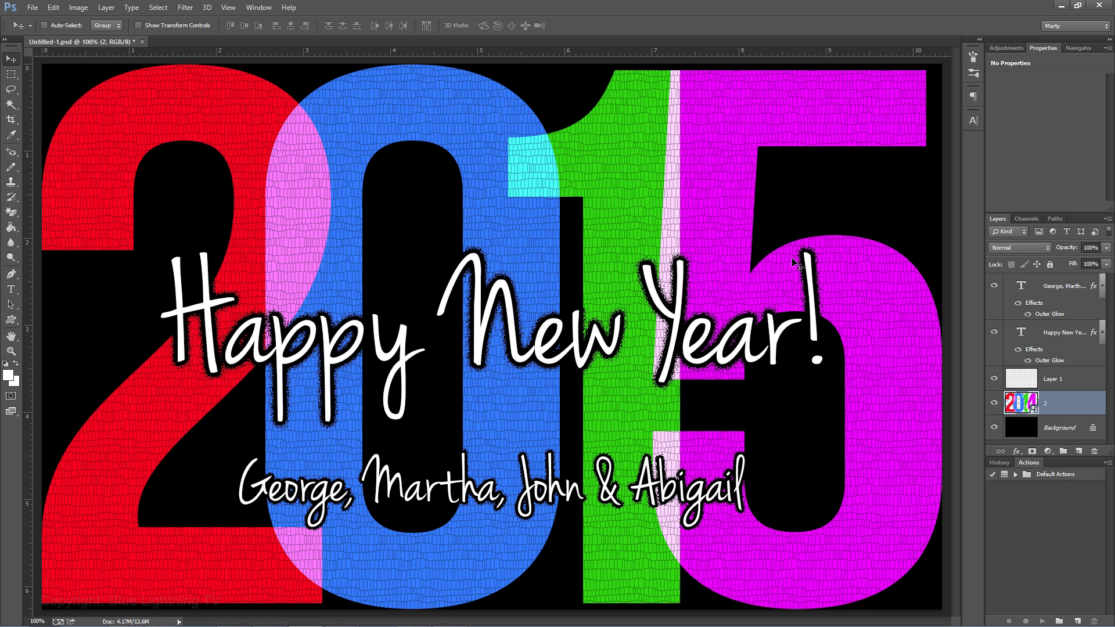